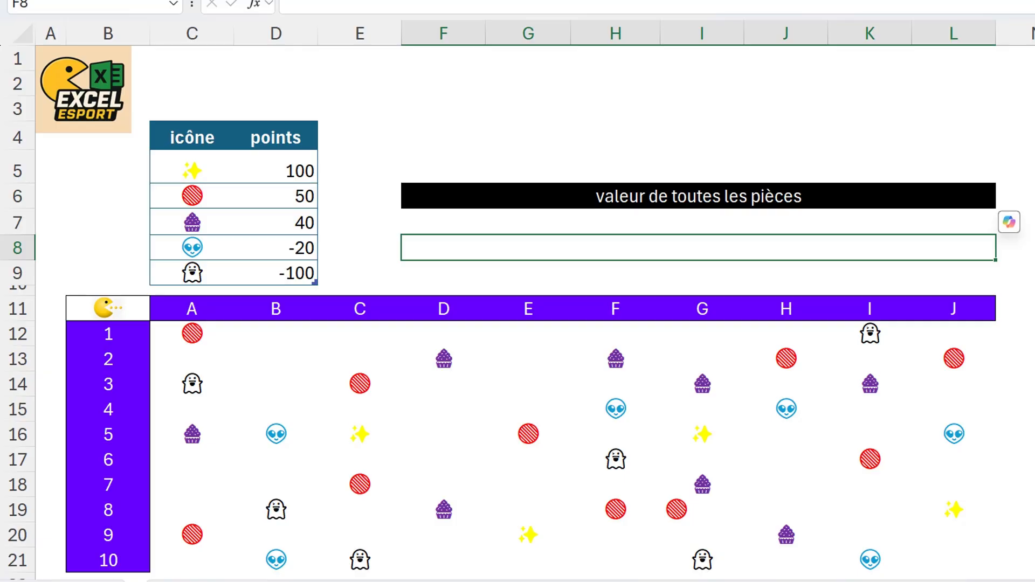
- In F8, build a RECHERCHEX that looks up C12:L21 in data_[icône], returns data_[points], and gives 0 when not found
text(=RECHERCHEX()
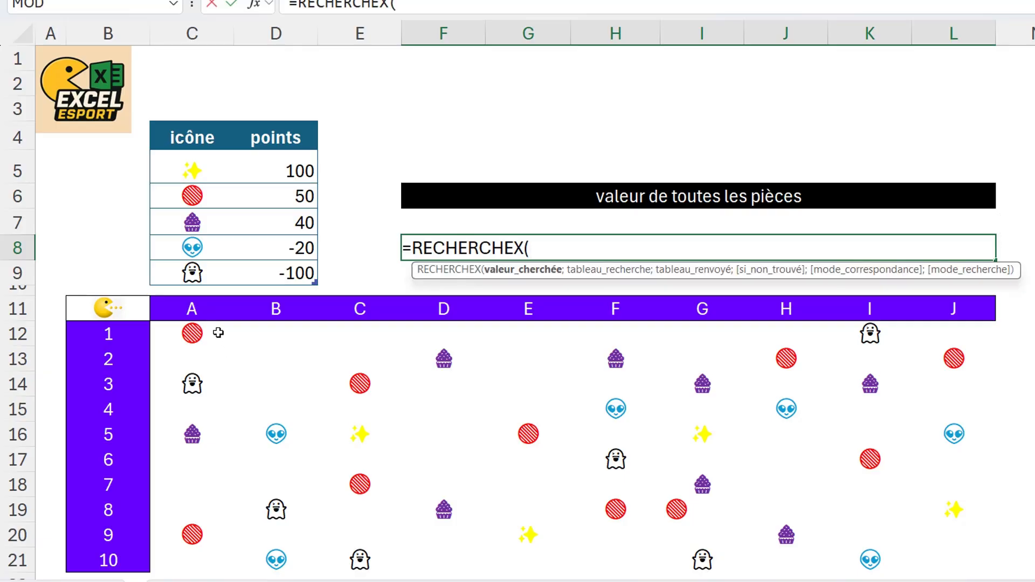
drag(215, 330, 942, 554)
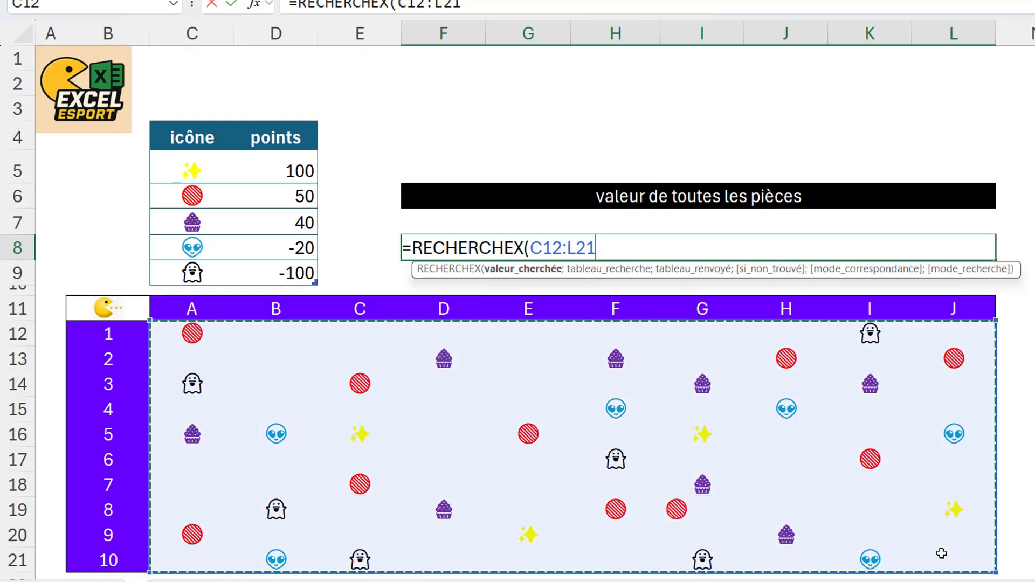
text(;)
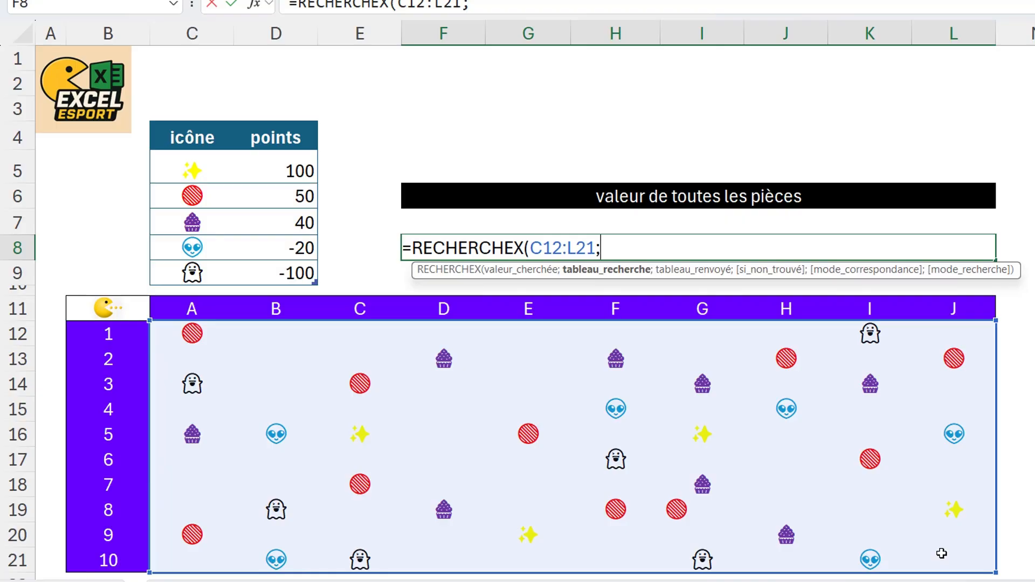
click(194, 122)
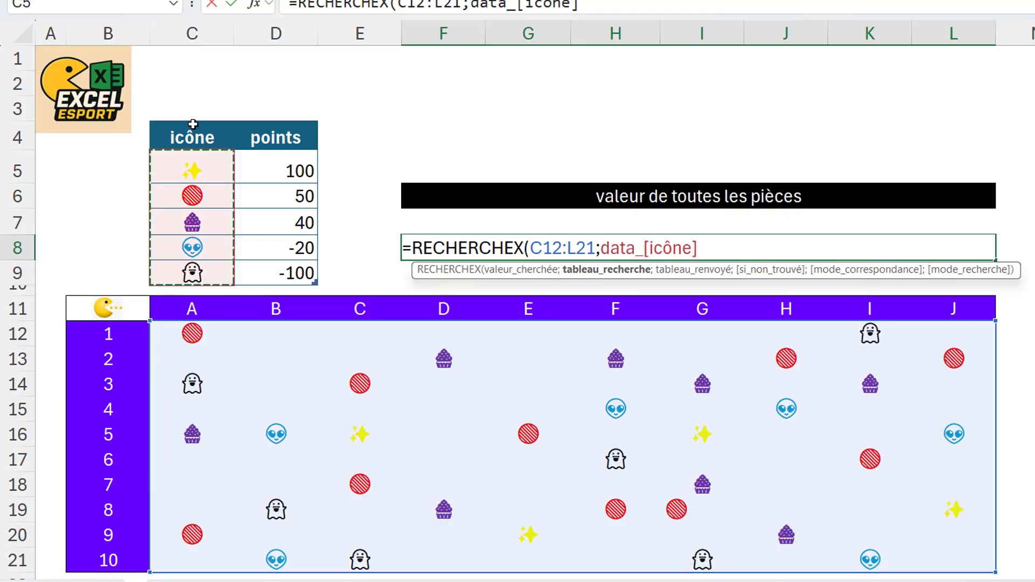
text(;)
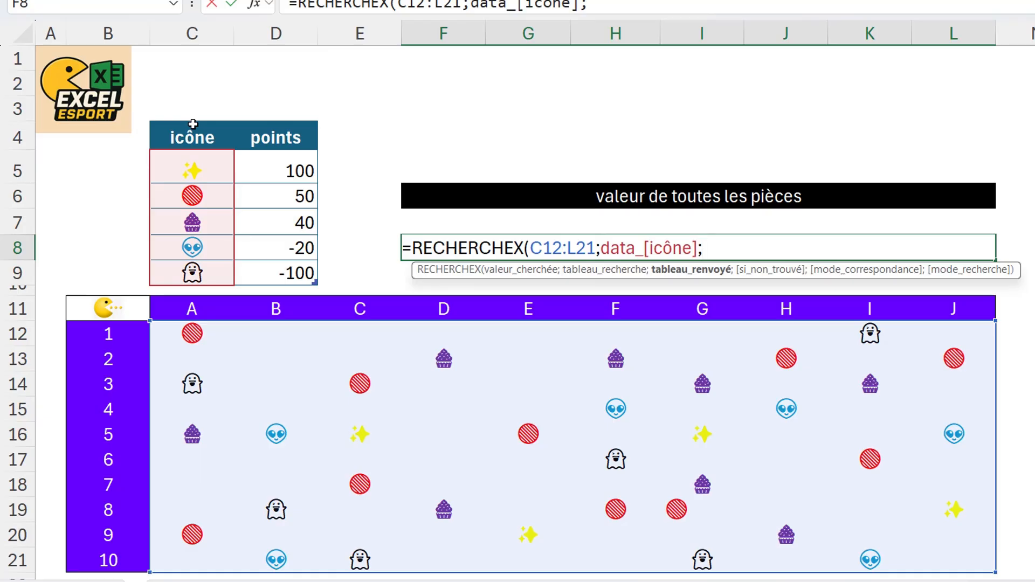
click(277, 122)
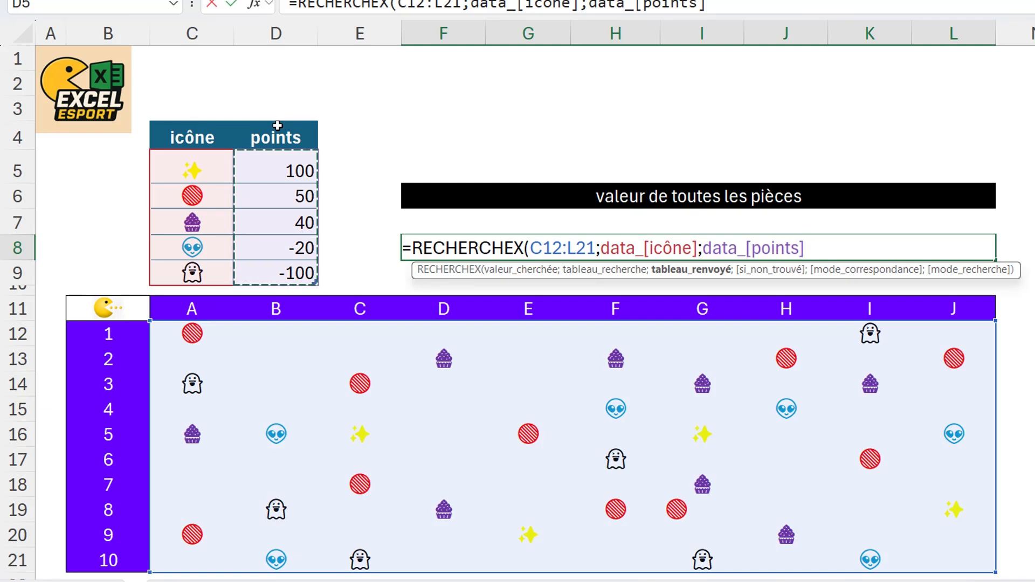
text(;)
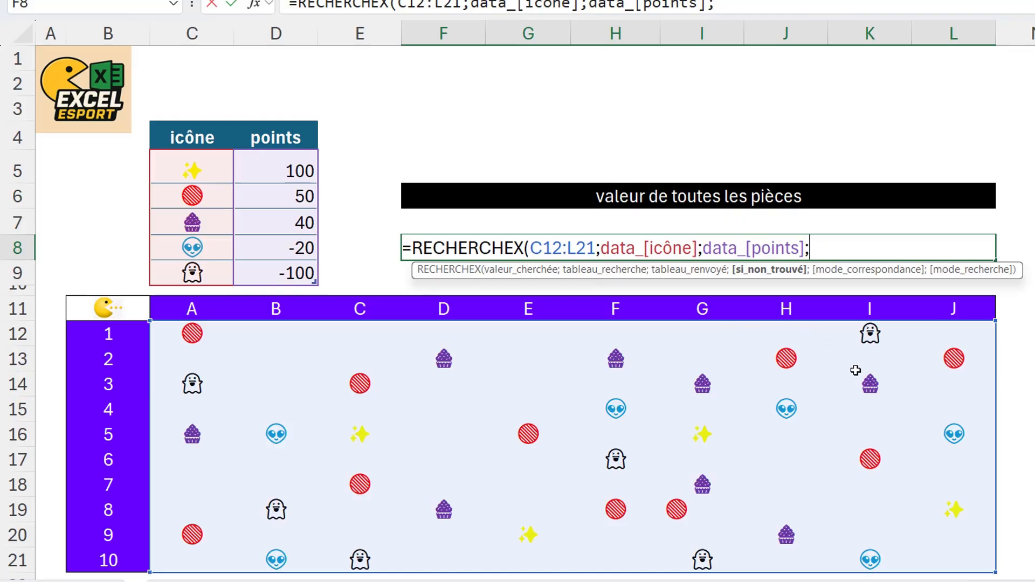
text(0))
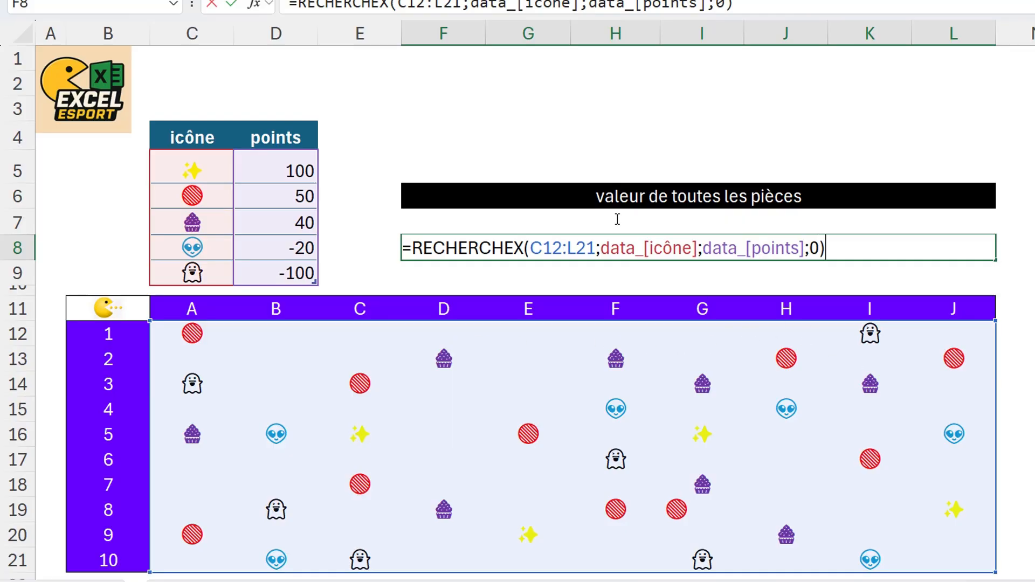
- Wrap the lookup in F8 in SOMME to total the points of all pieces and validate the formula
click(413, 250)
text(somme()
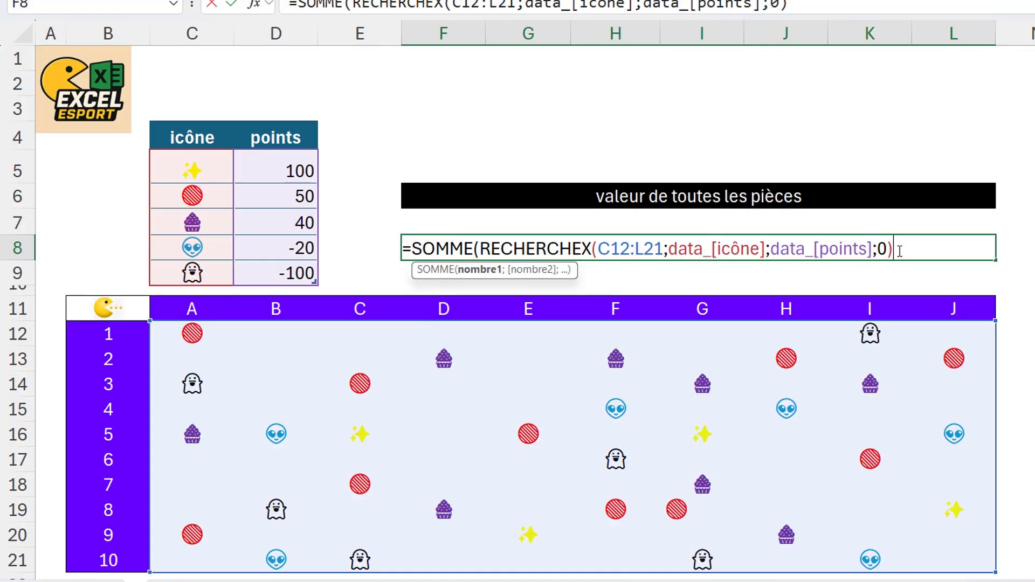
text())
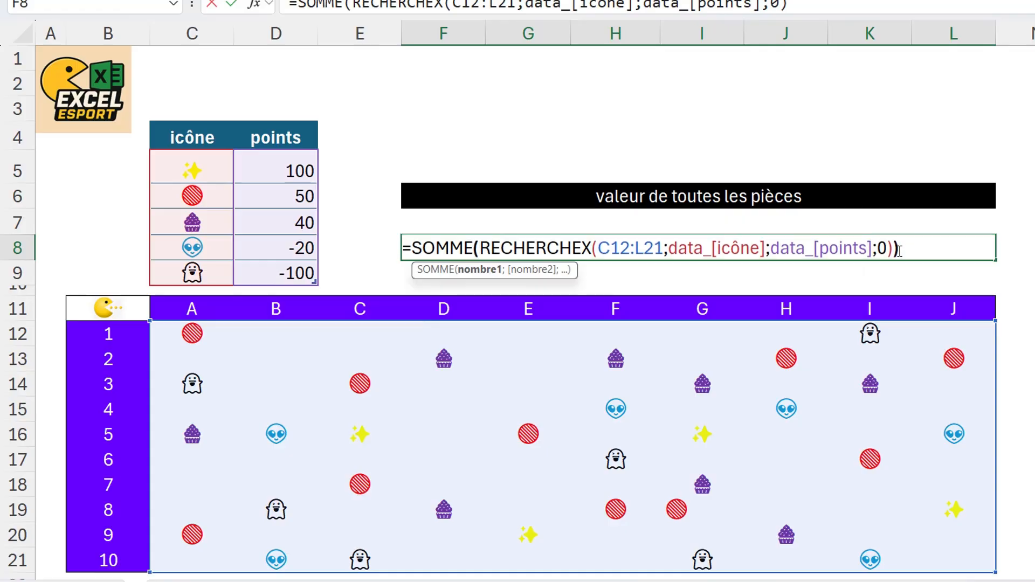
key(Return)
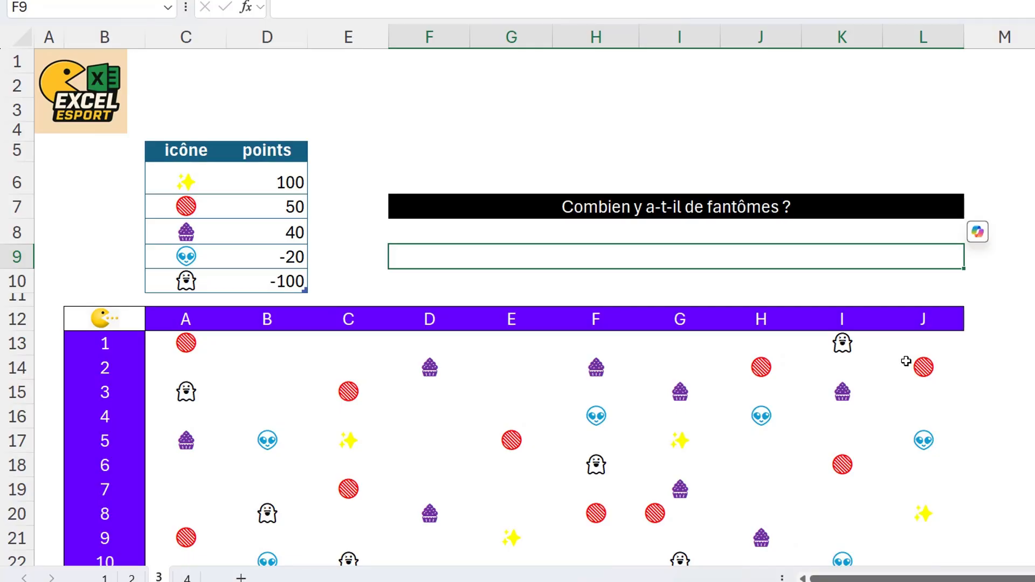
- Count the ghosts in F9 with NB.SI.ENS over C13:L22, using the ghost icon in C10 as the criterion
text(=NB.SI.ENS()
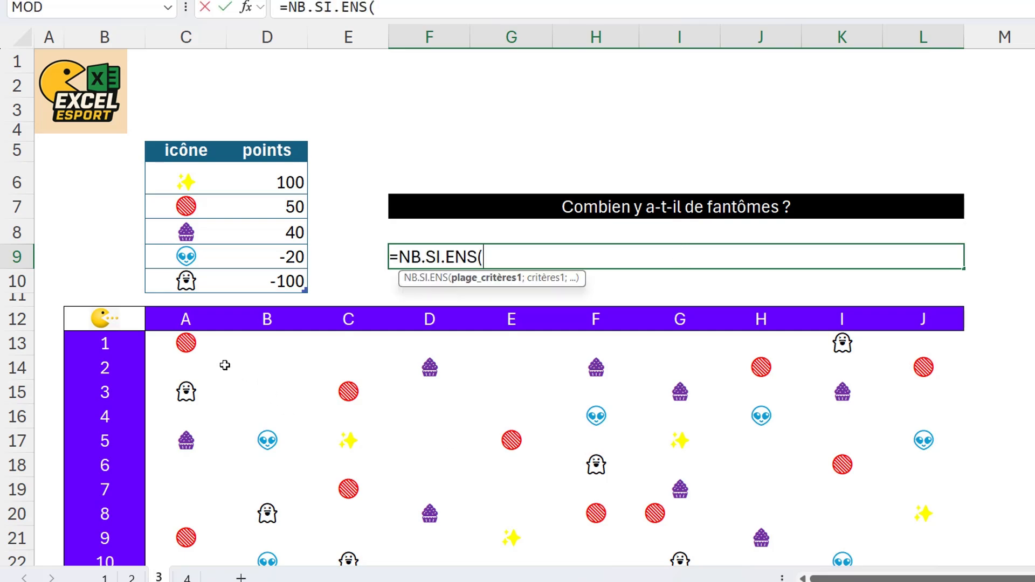
drag(211, 342, 906, 554)
text(;)
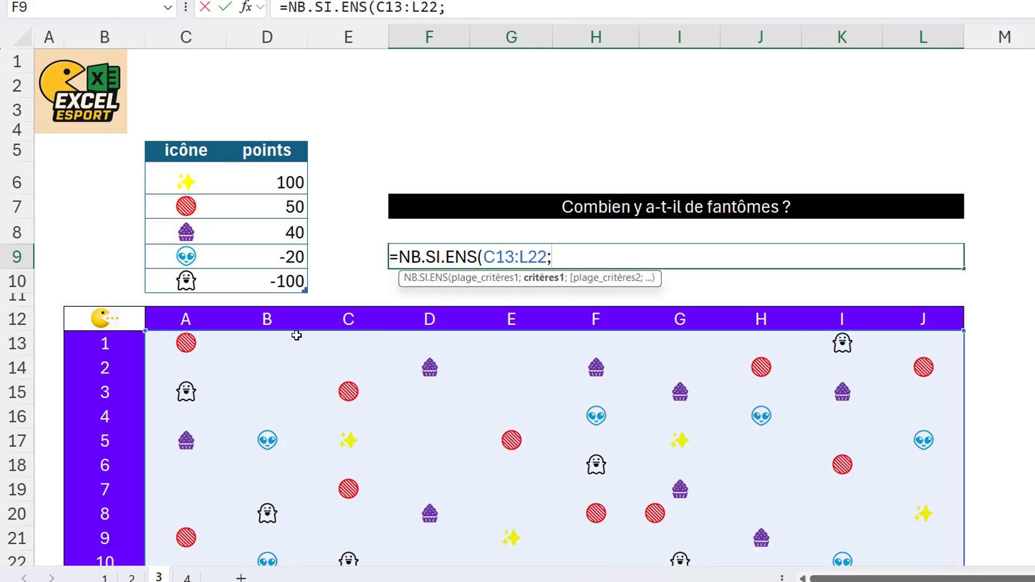
click(201, 281)
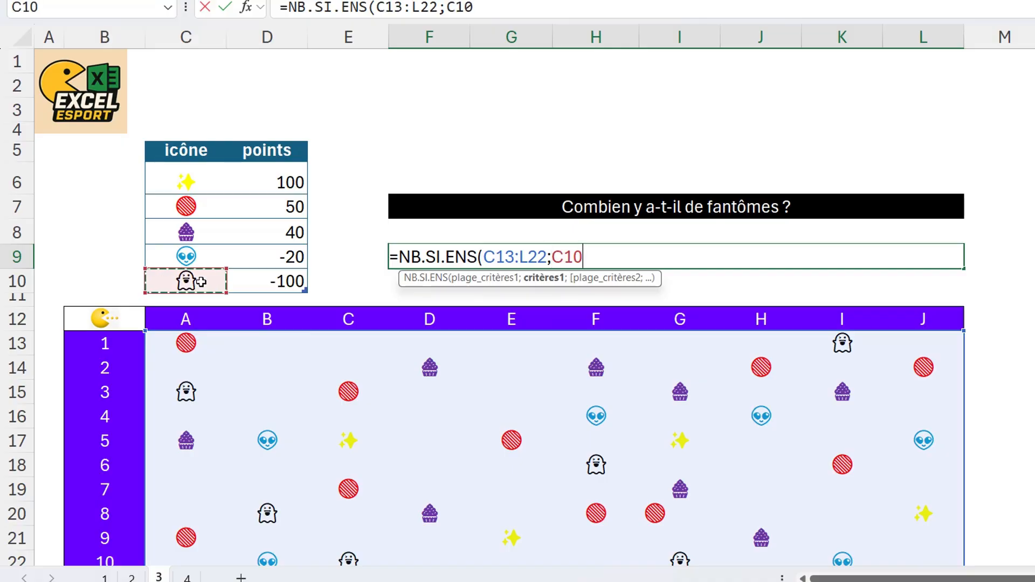
text())
key(Return)
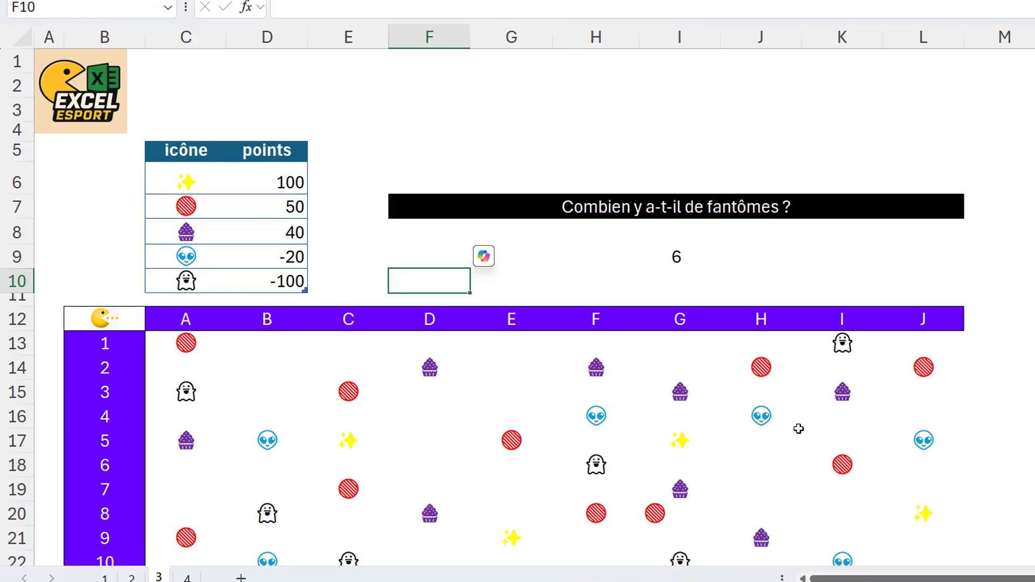
- On sheet 4, stack the icon grid C13:L22 into a single column starting at O13 with DANSCOL
click(1034, 152)
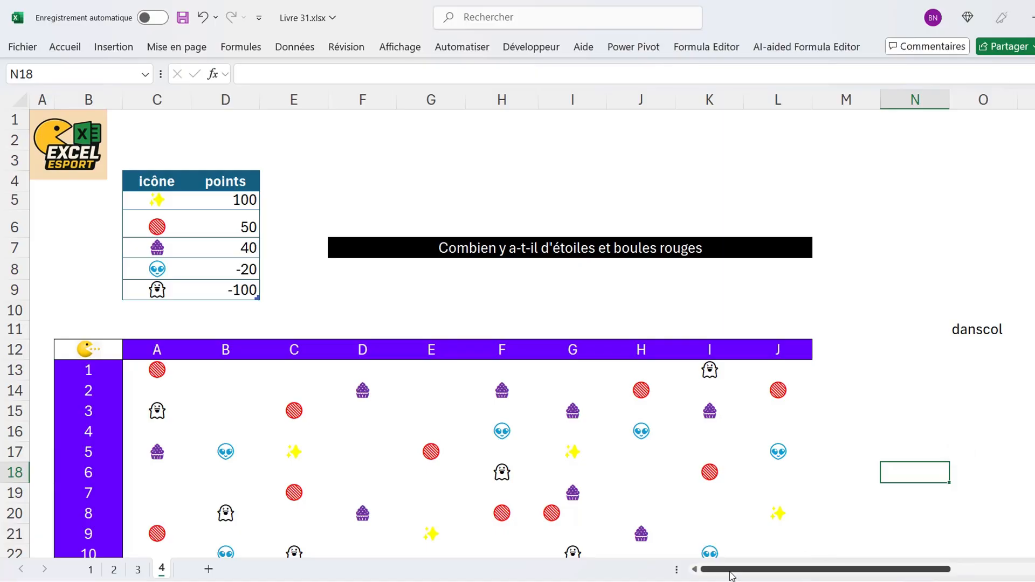
drag(732, 576, 751, 577)
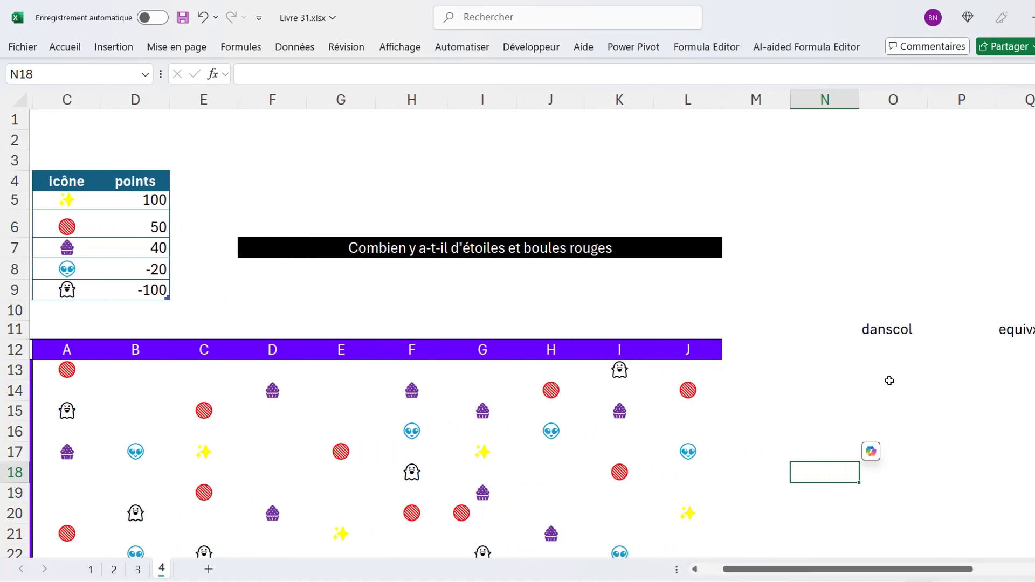
click(886, 374)
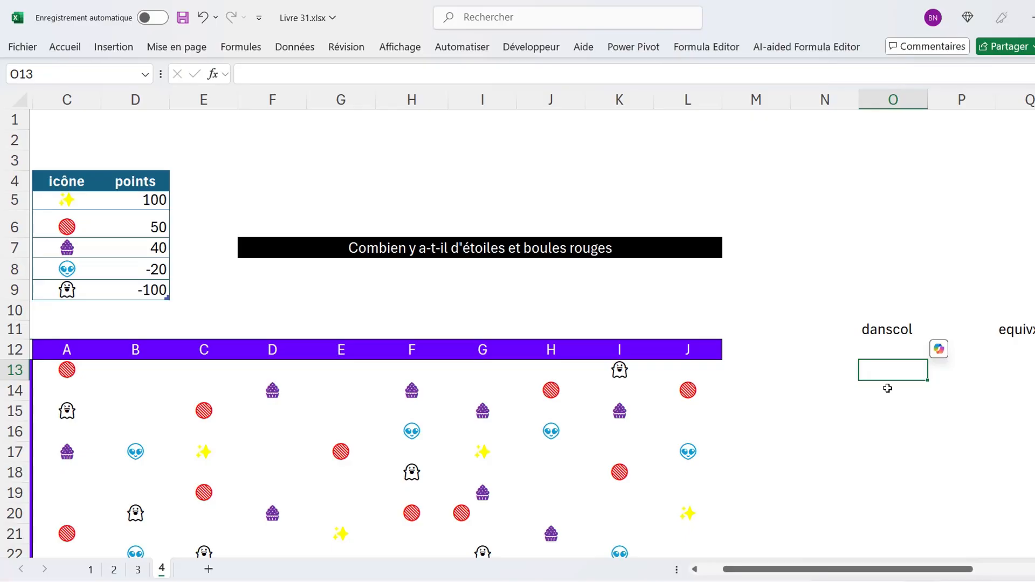
text(=)
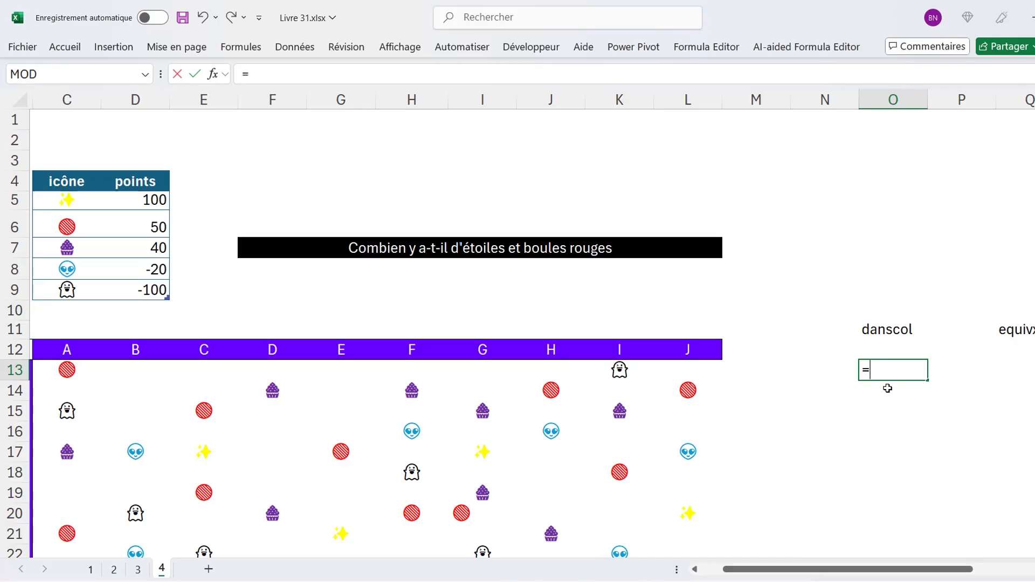
text(dan)
key(Tab)
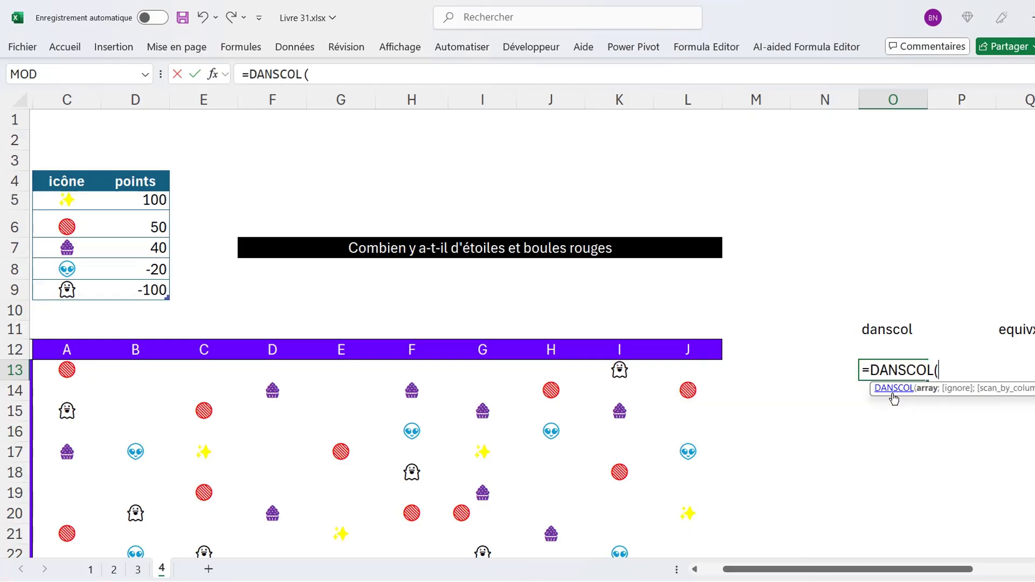
drag(47, 369, 663, 517)
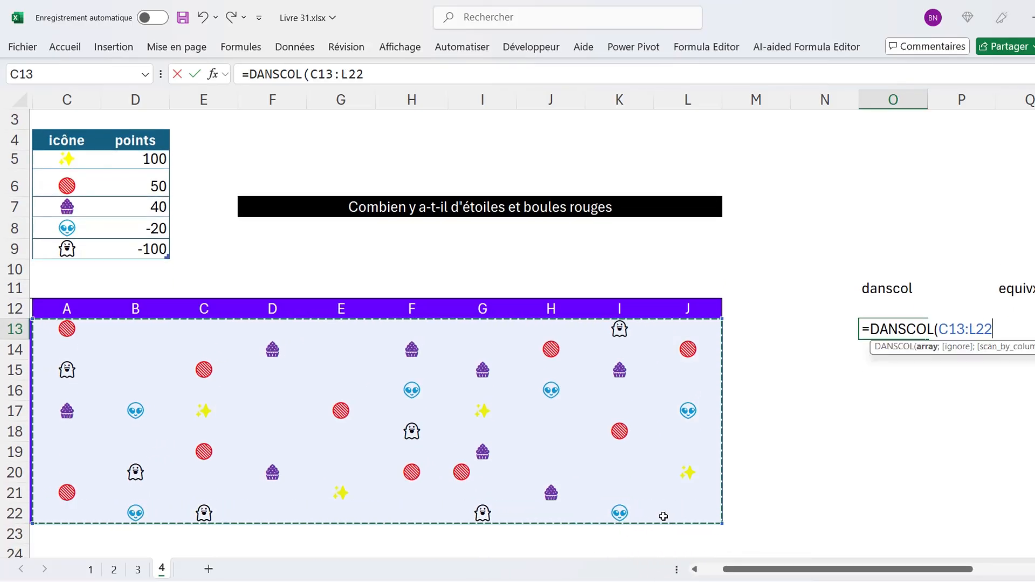
key(Return)
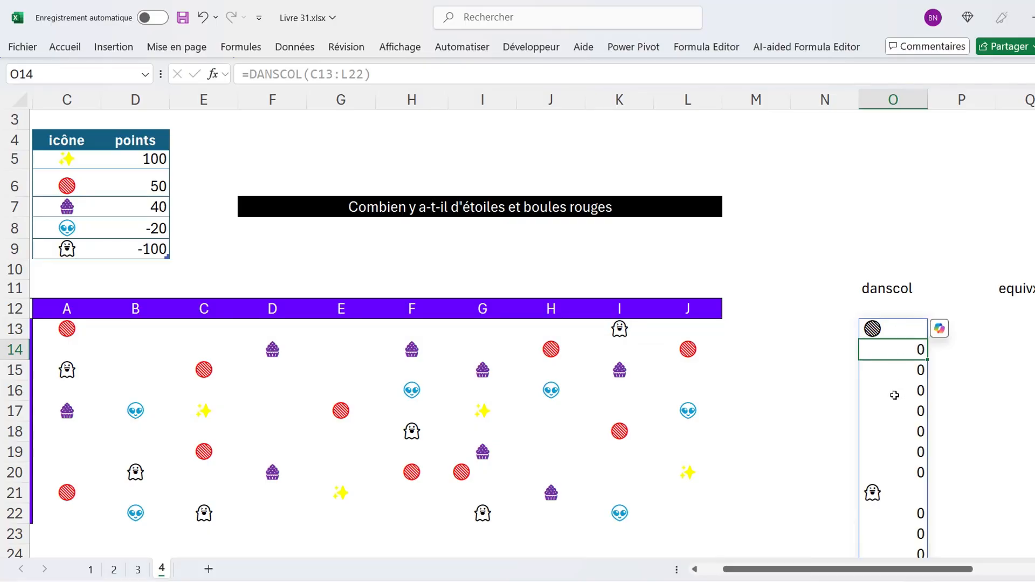
- In Q13, enter an EQUIVX formula matching the spilled range O13# against the star and red ball icons in C5:C6
click(1021, 331)
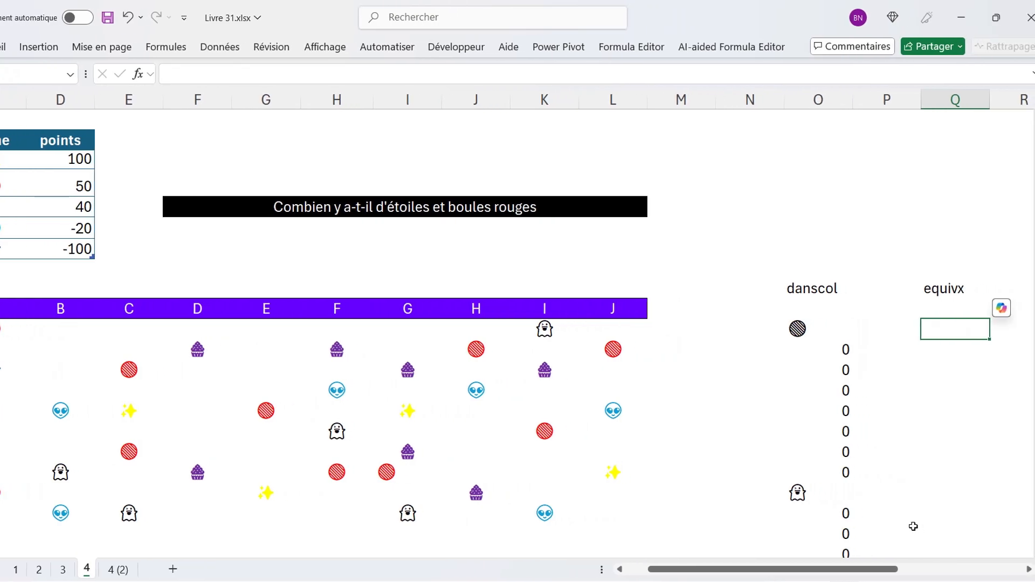
text(=EQUIVX()
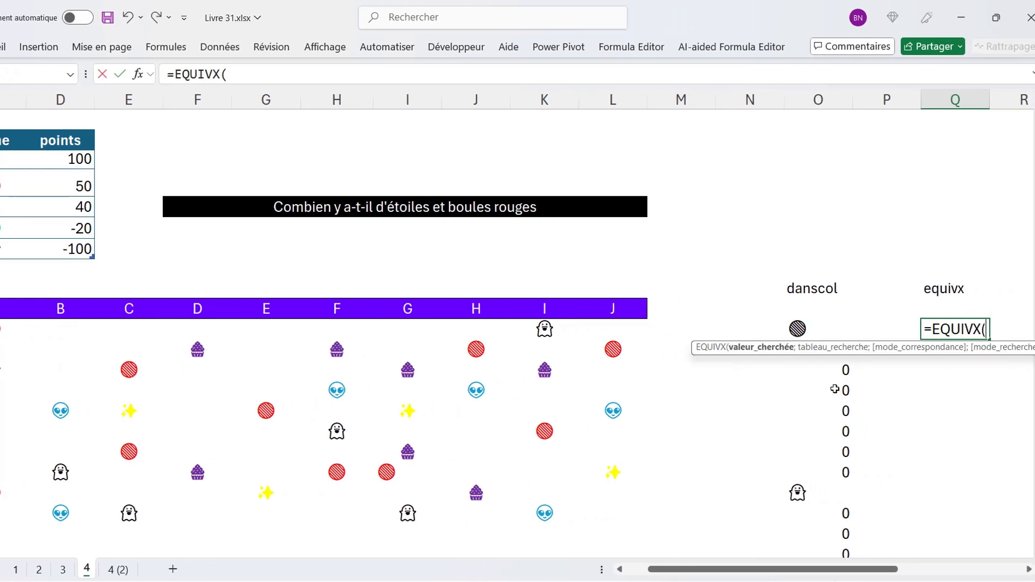
click(824, 332)
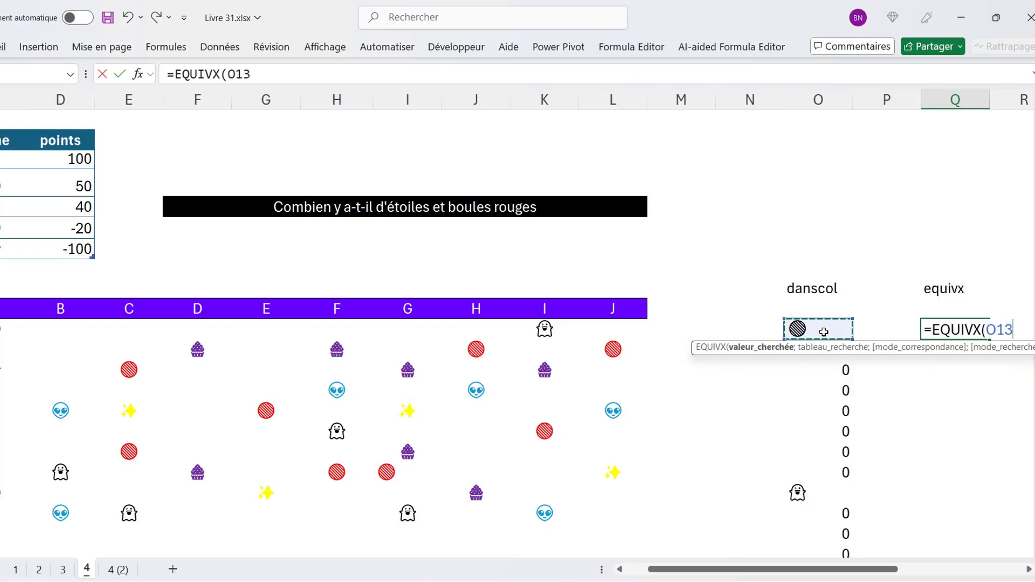
text(#)
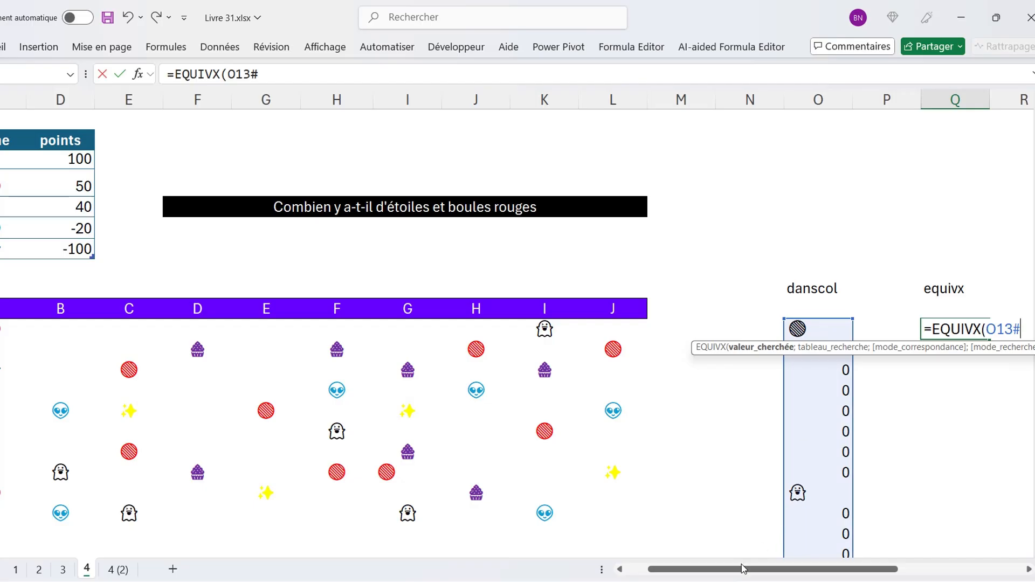
drag(744, 570, 828, 571)
text(;)
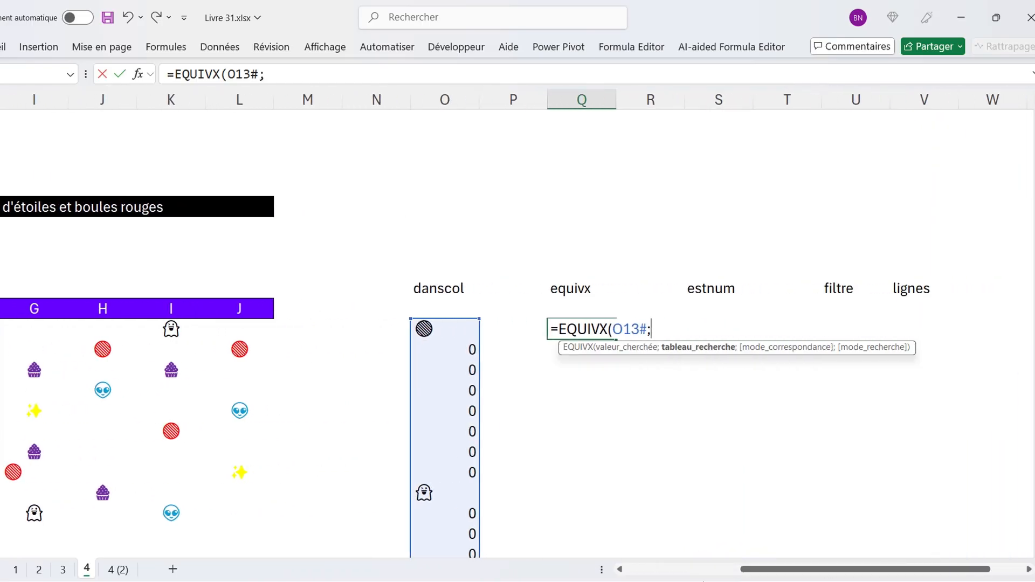
drag(756, 571, 638, 580)
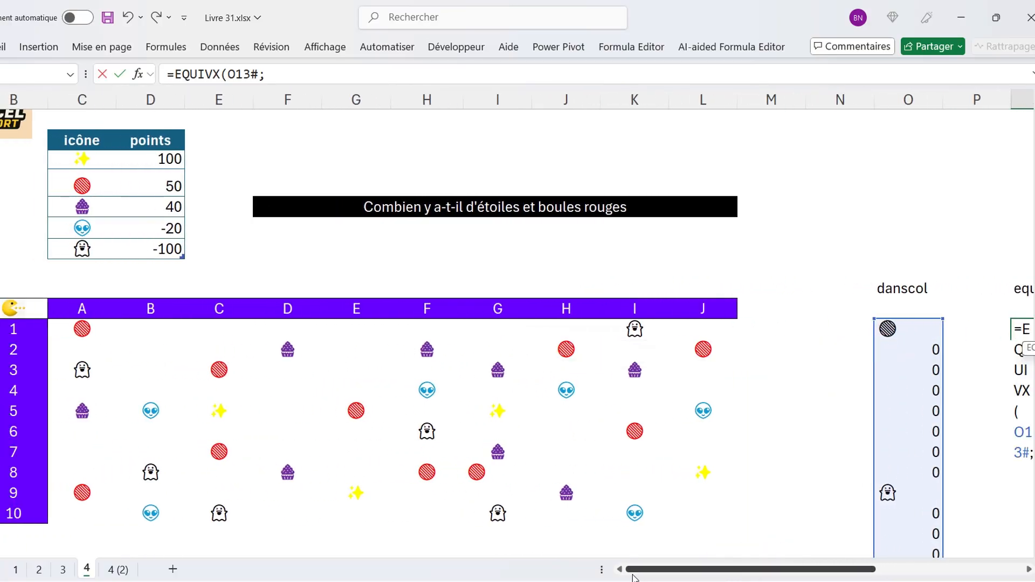
click(98, 157)
drag(99, 157, 94, 178)
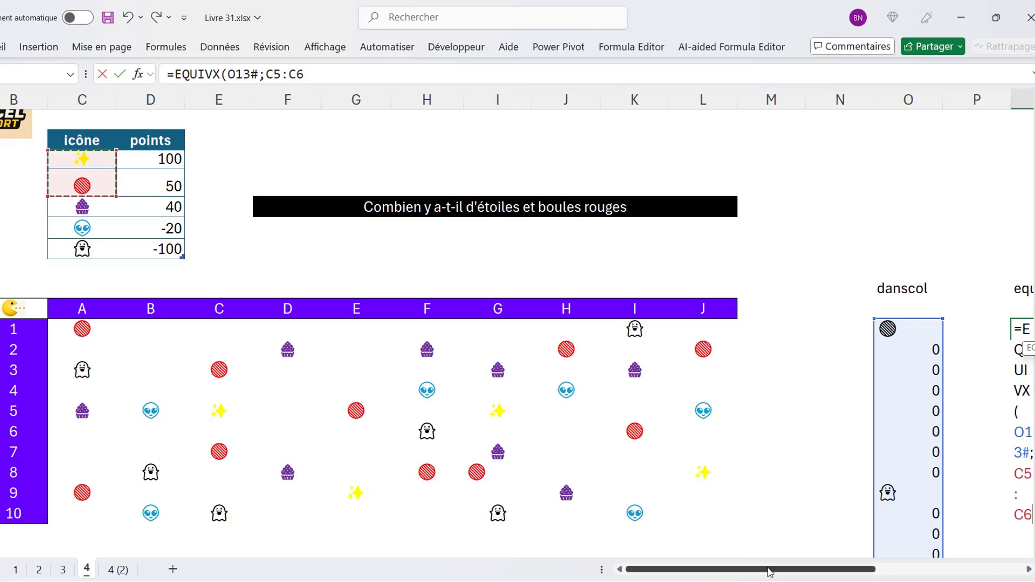
drag(771, 572, 844, 569)
text())
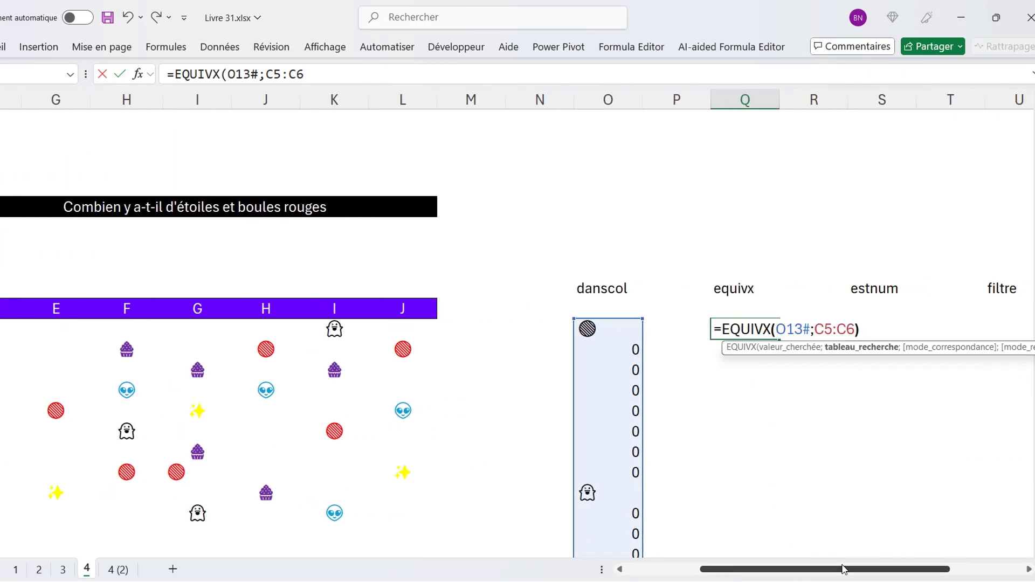
key(Return)
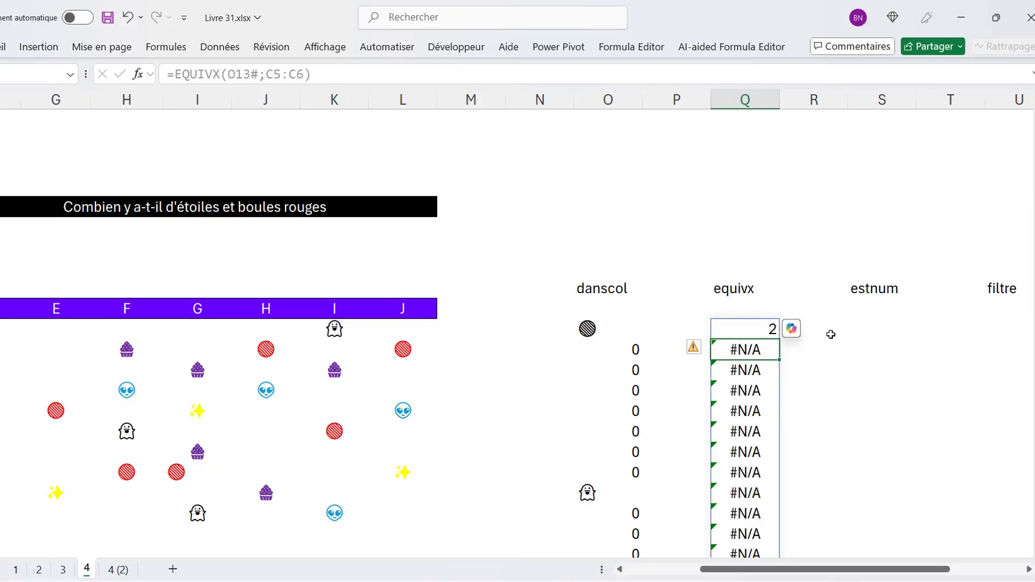
- Compare the EQUIVX results in column Q with the stacked icons in column O and the icon table
drag(1033, 157, 1033, 149)
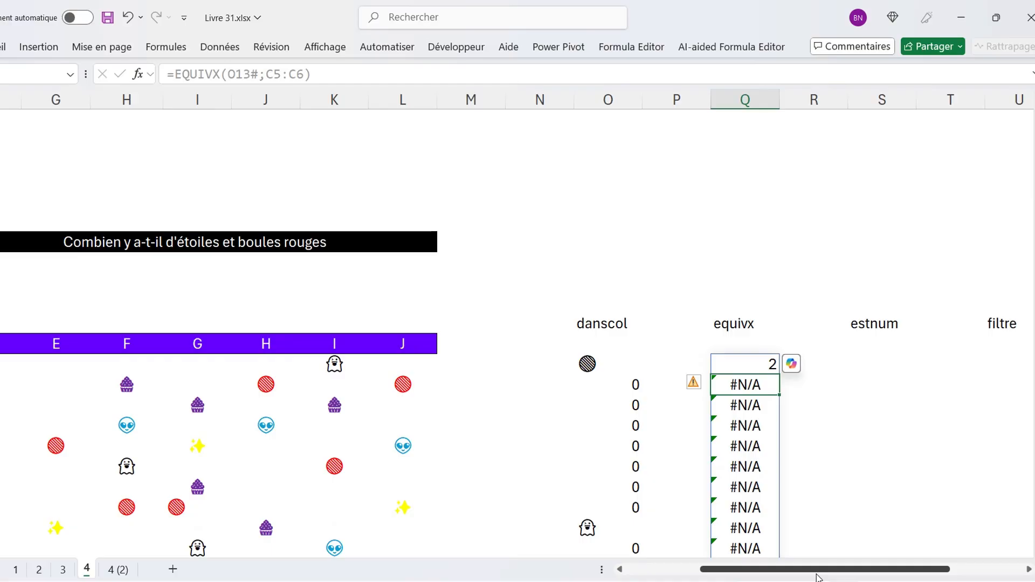
drag(809, 572, 734, 574)
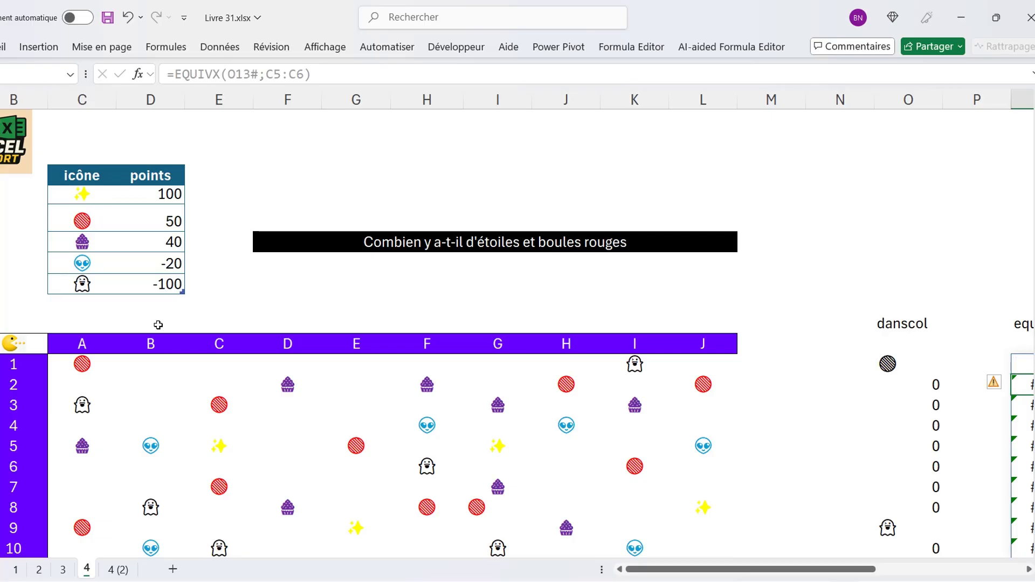
drag(665, 573, 773, 573)
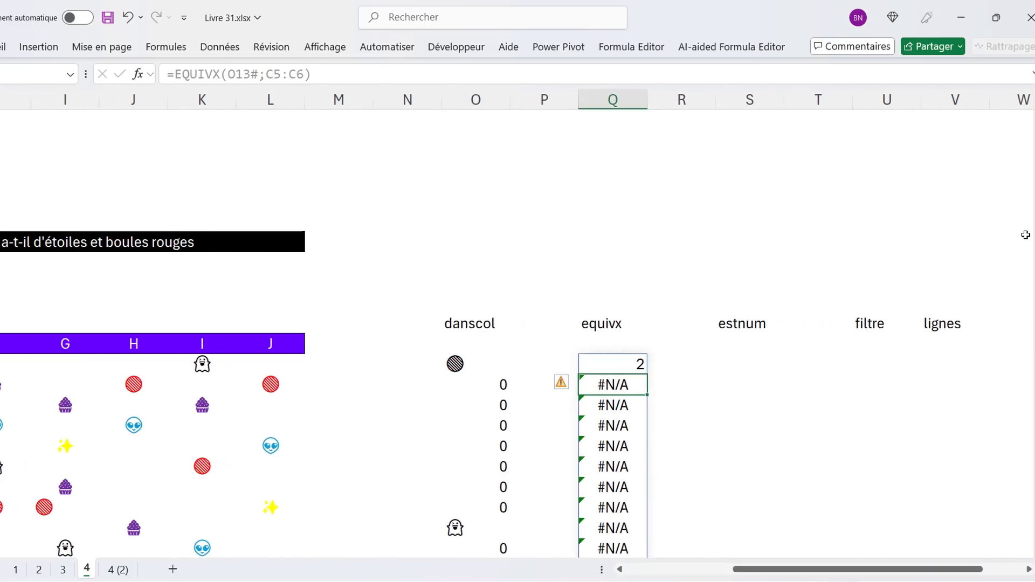
drag(1033, 153, 1032, 156)
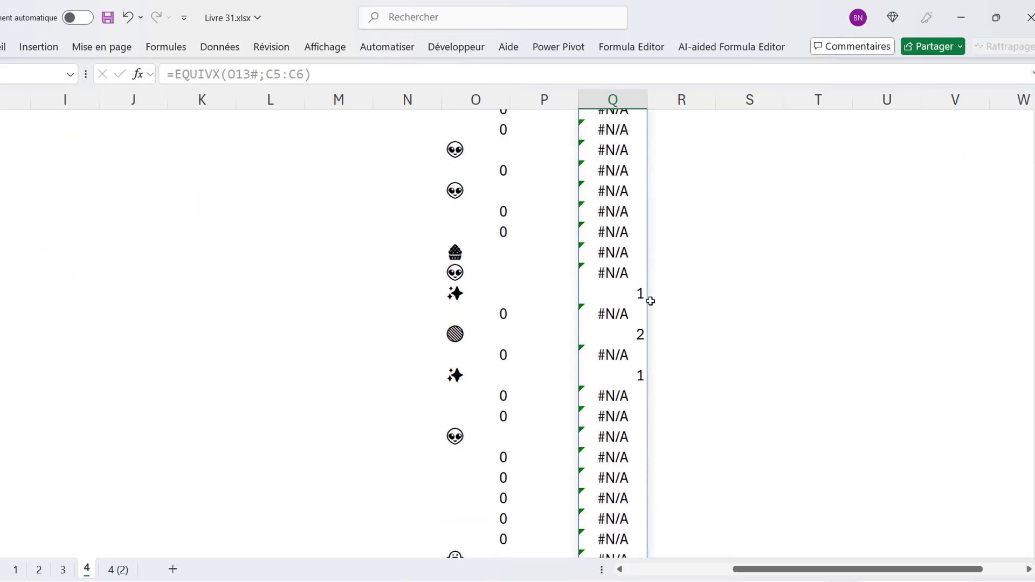
- In S13, enter an ESTNUM formula testing the spilled EQUIVX results Q13# for numbers
key(Right)
key(Right)
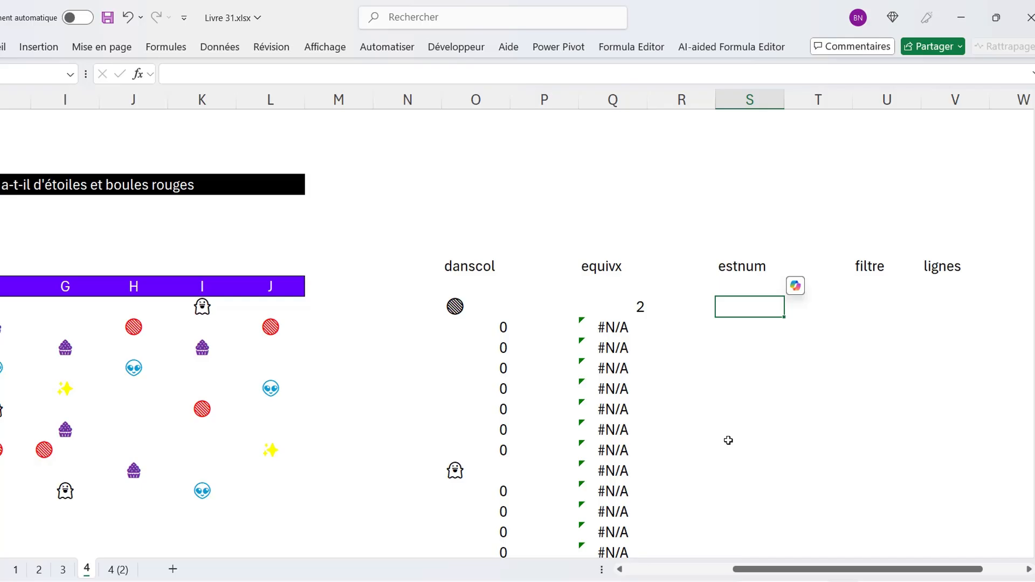
text(=ESTNUM()
click(609, 308)
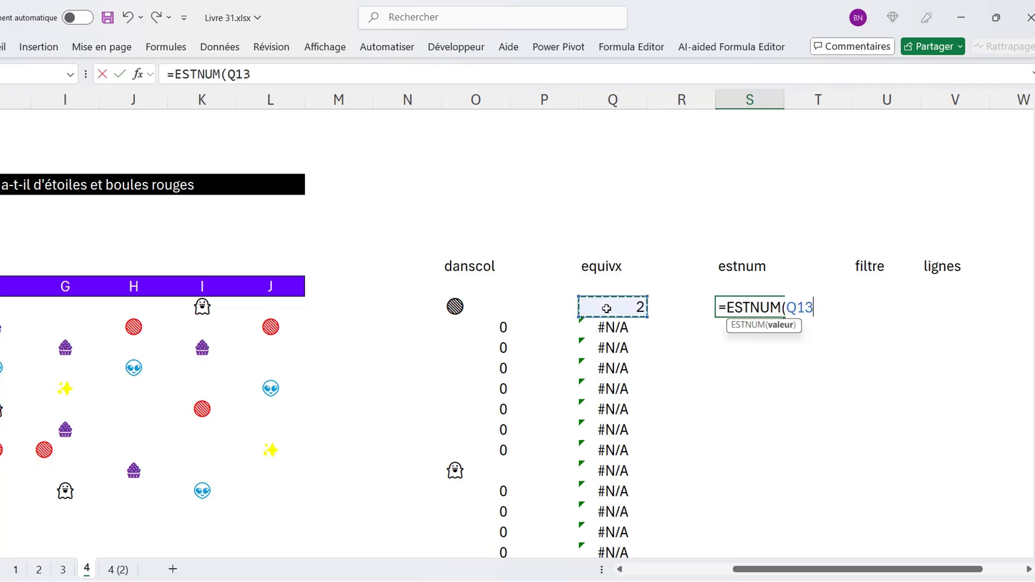
text(#)
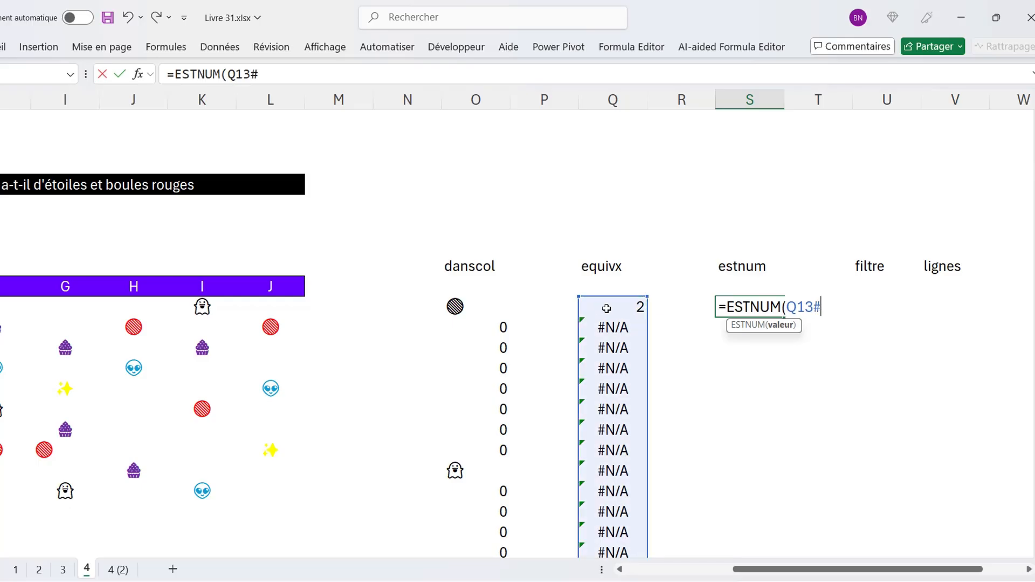
text())
key(Return)
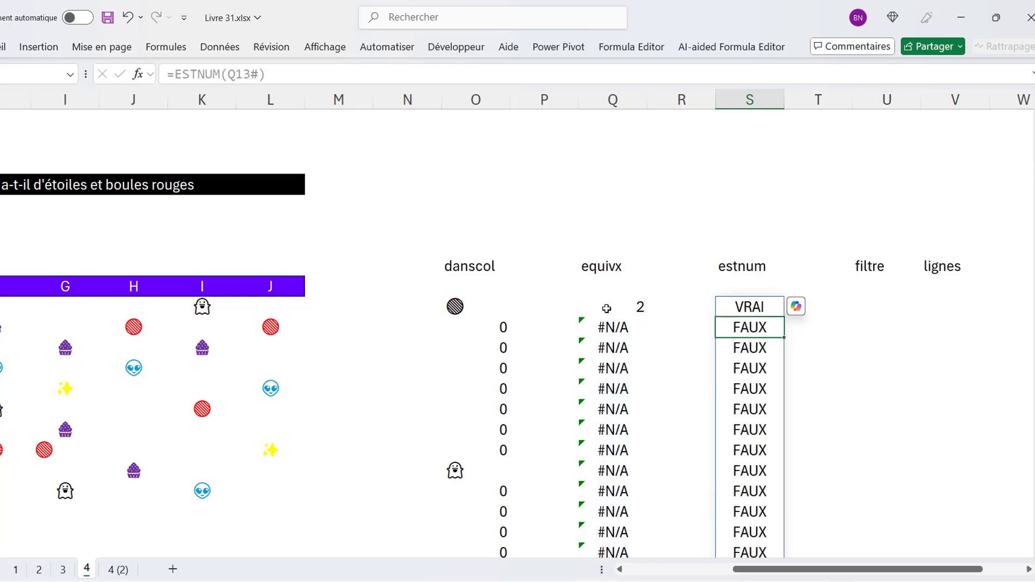
- In U13, filter the stacked icons with =FILTRE(O13#;S13#)
click(869, 310)
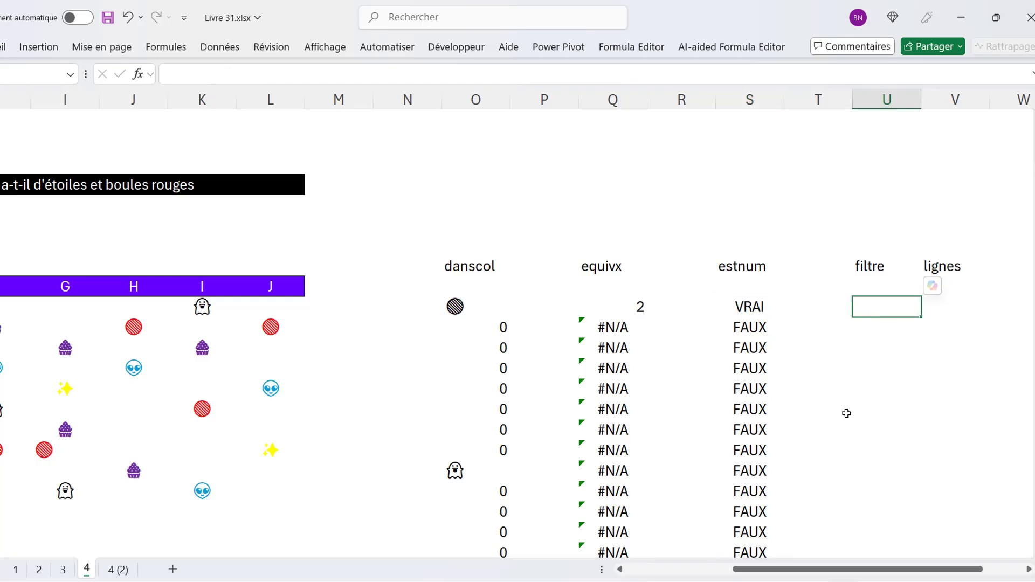
text(=fil)
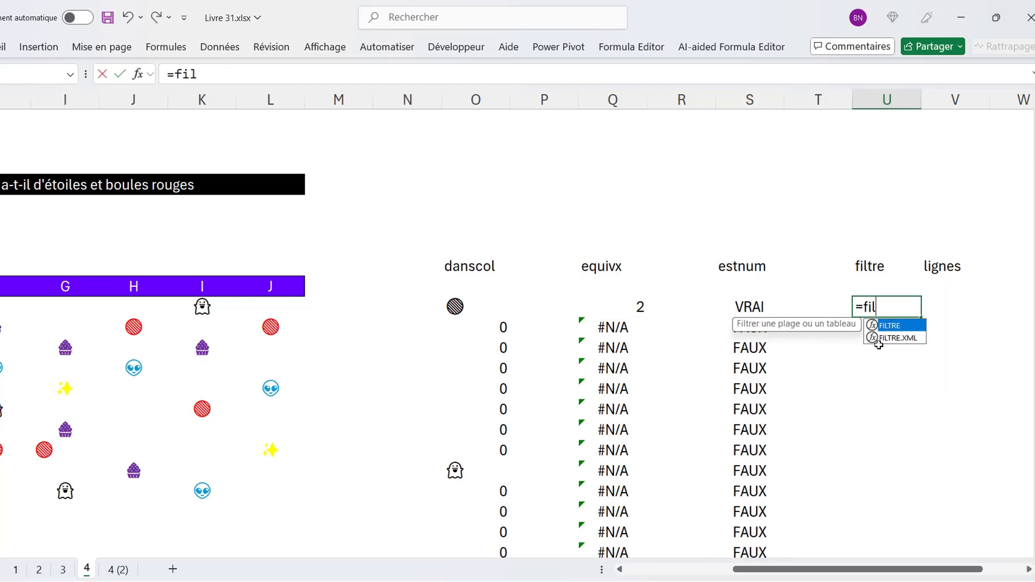
double_click(888, 326)
click(482, 309)
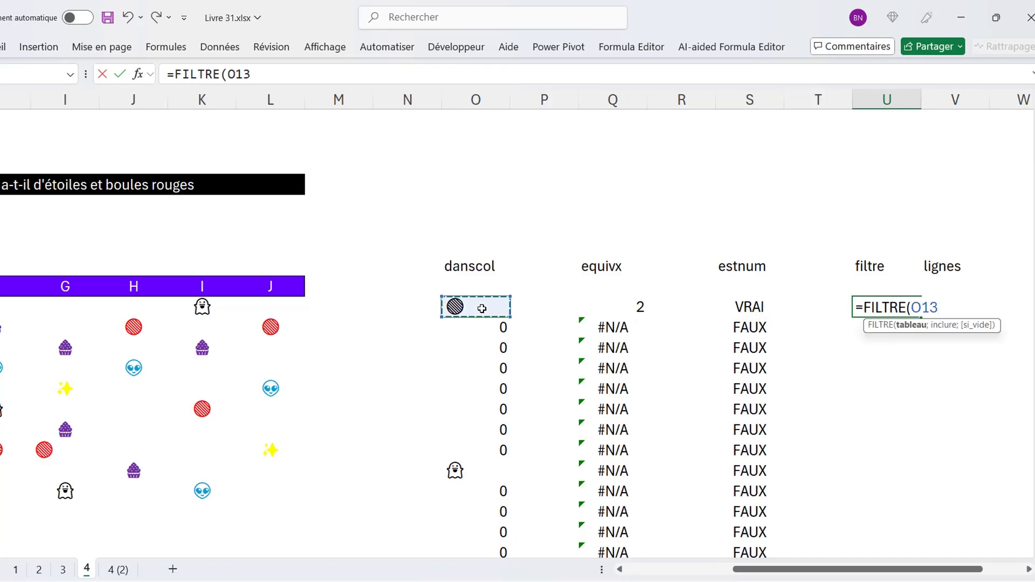
text(#)
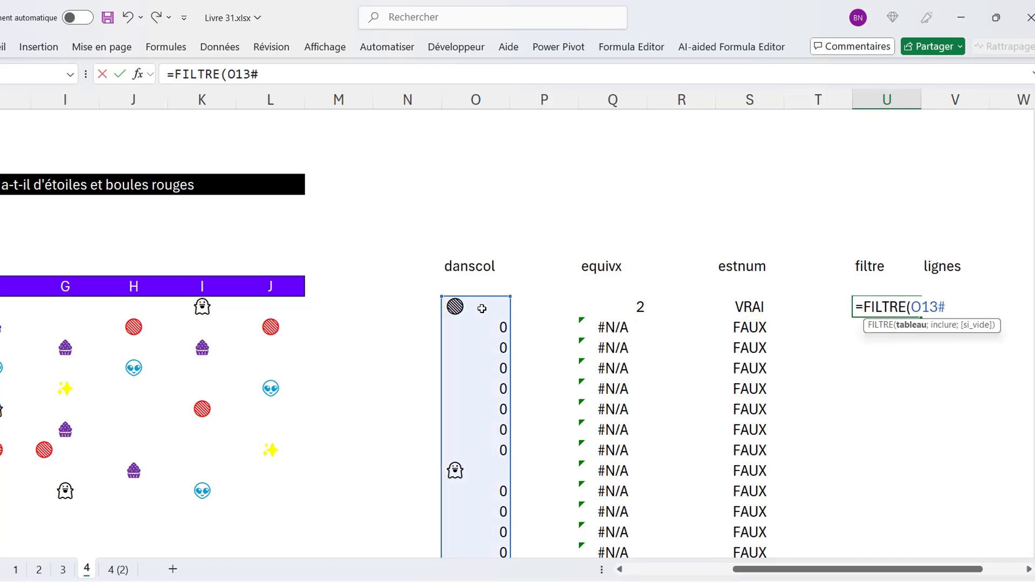
text(;)
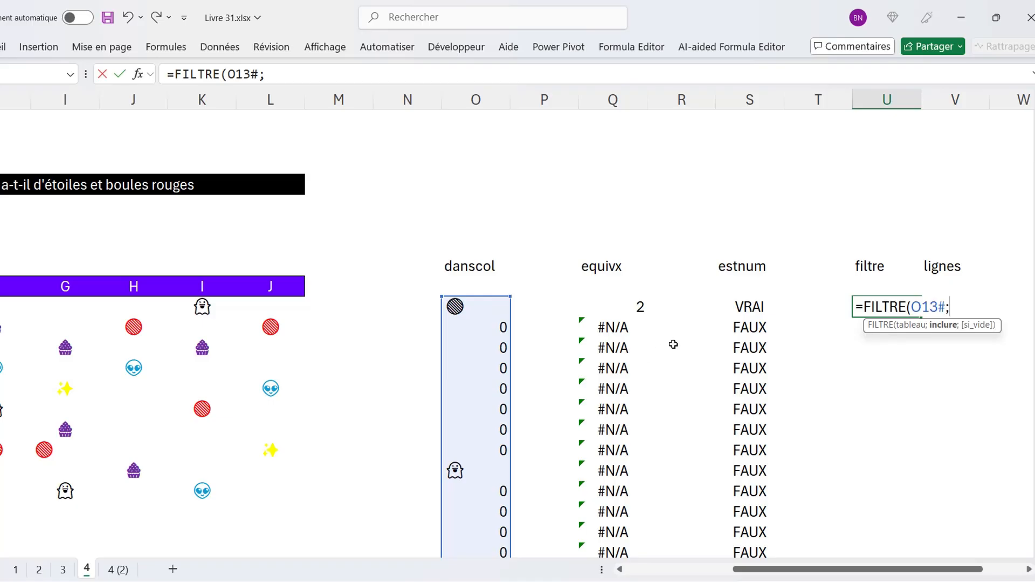
click(734, 307)
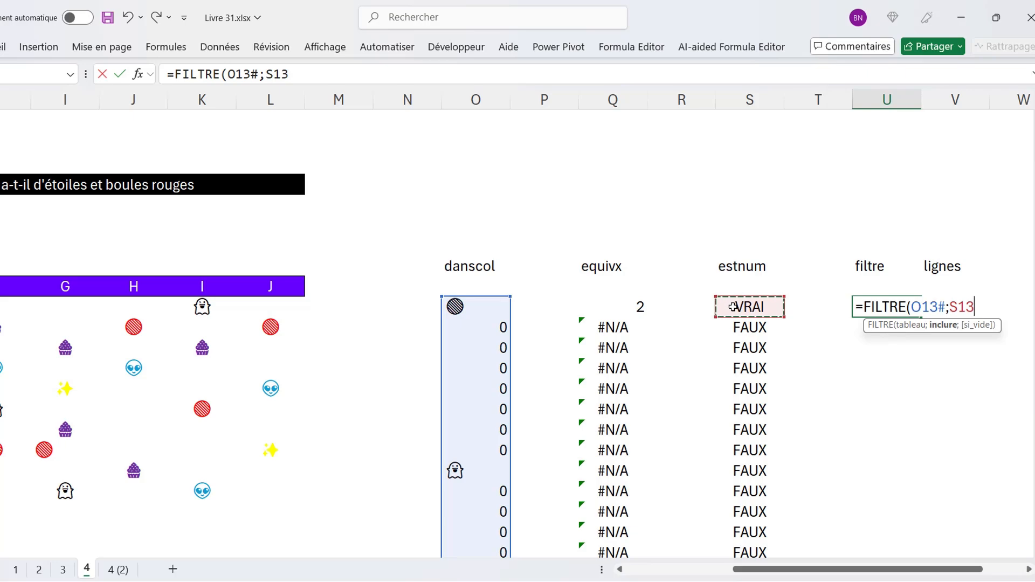
text(#)
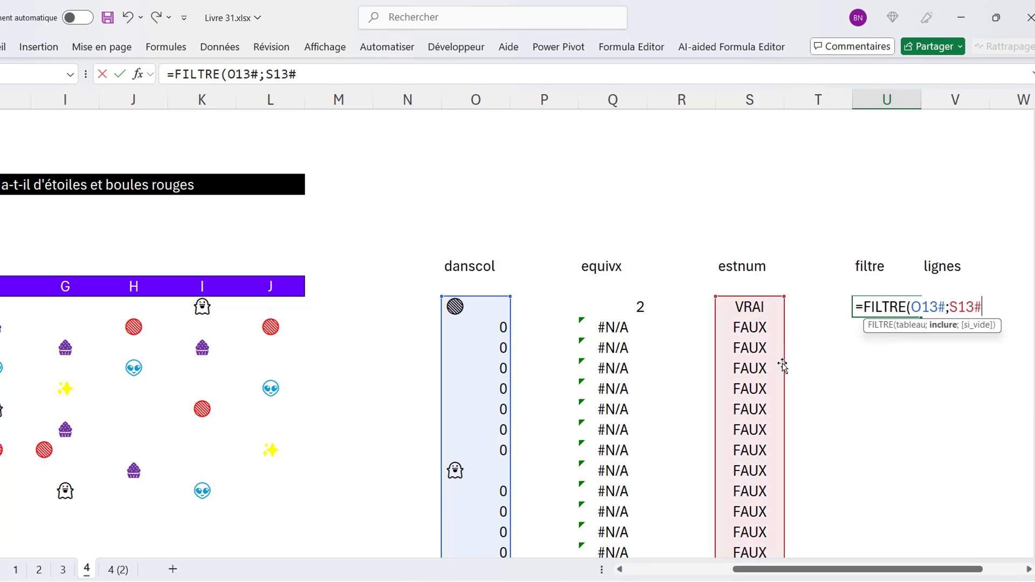
text())
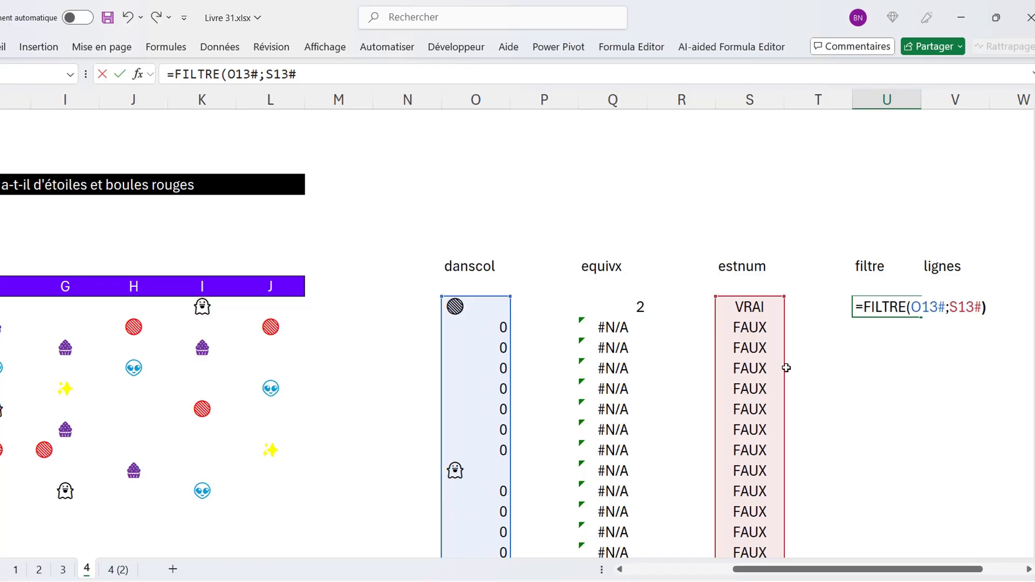
key(Return)
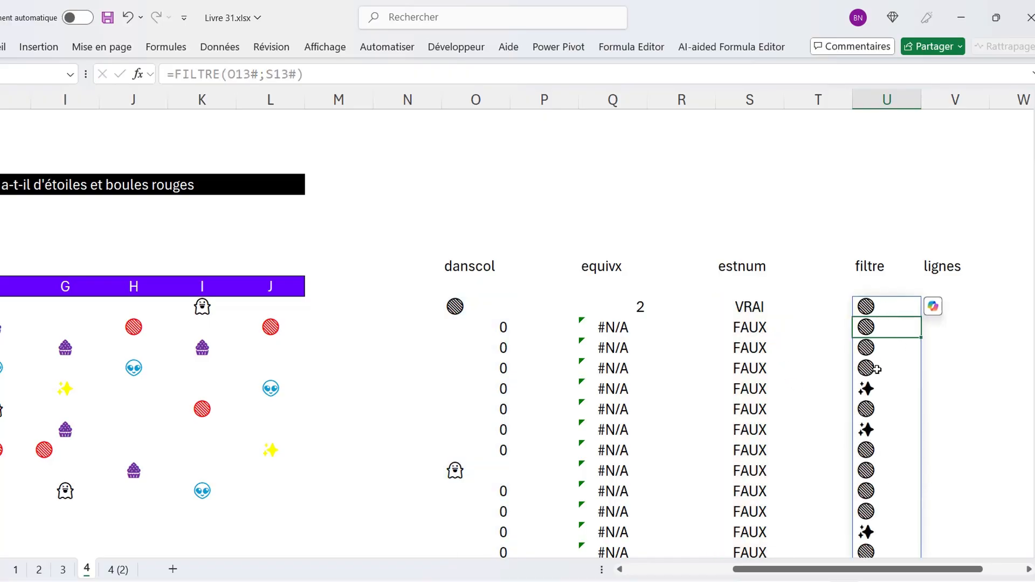
- In V13, count the rows of the filtered icon list with =LIGNES(U13#)
click(956, 306)
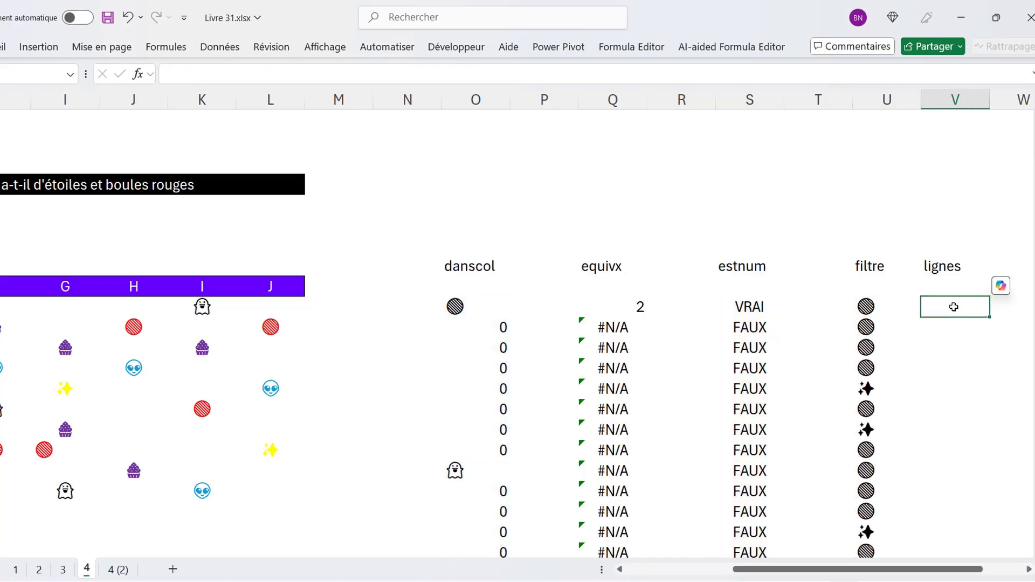
click(1029, 570)
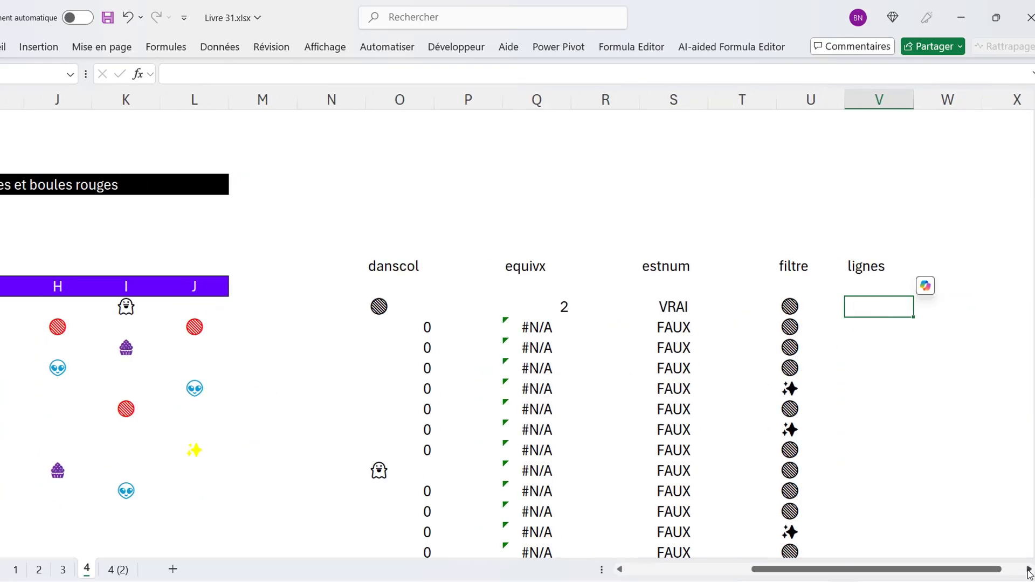
text(=)
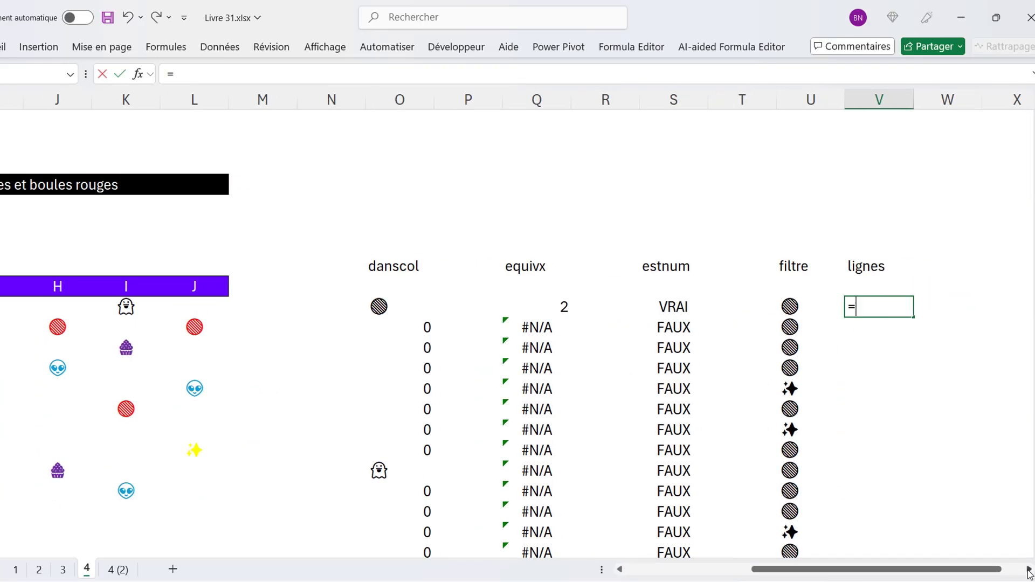
text(li)
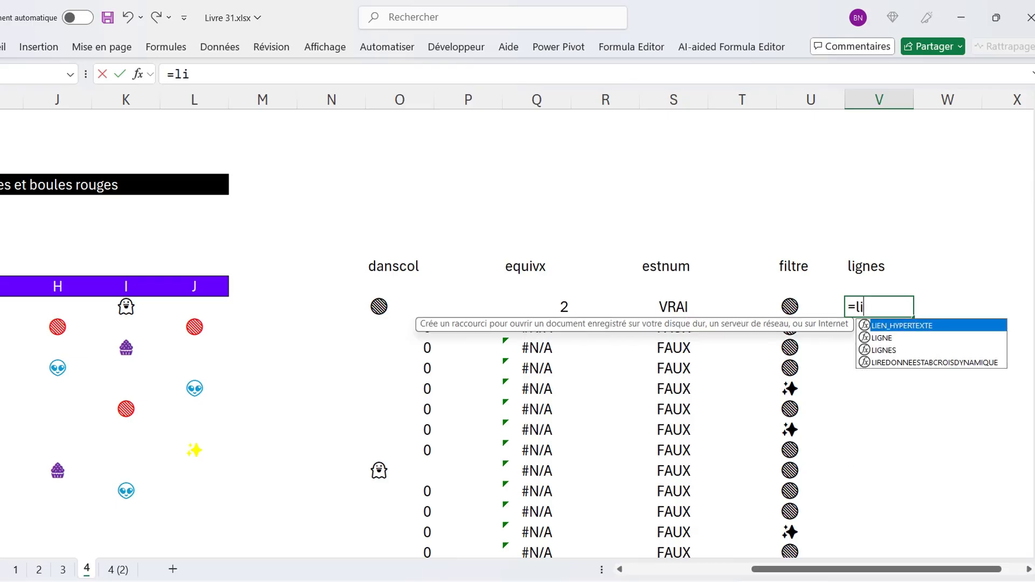
key(Down)
key(Down)
key(Tab)
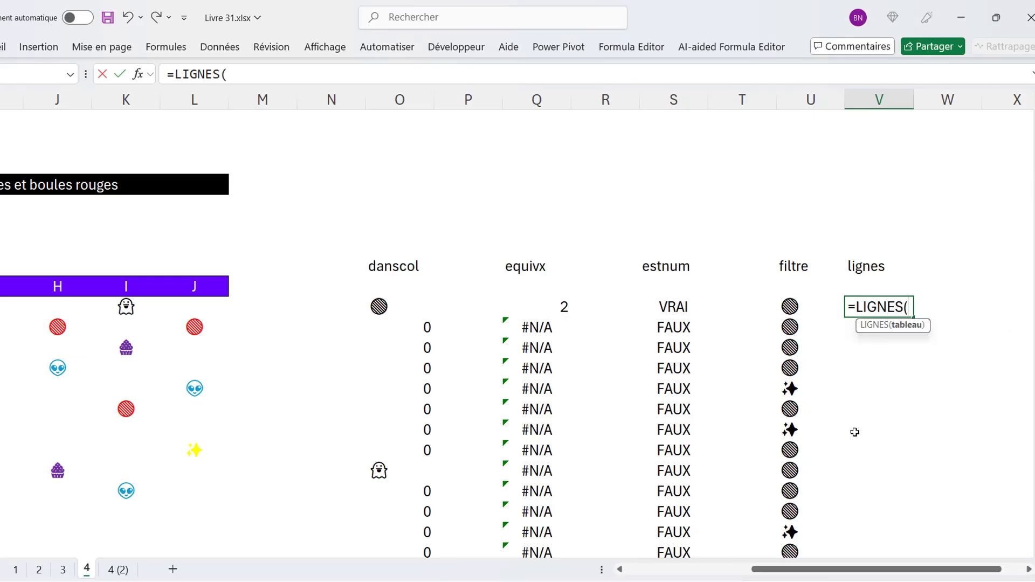
click(783, 307)
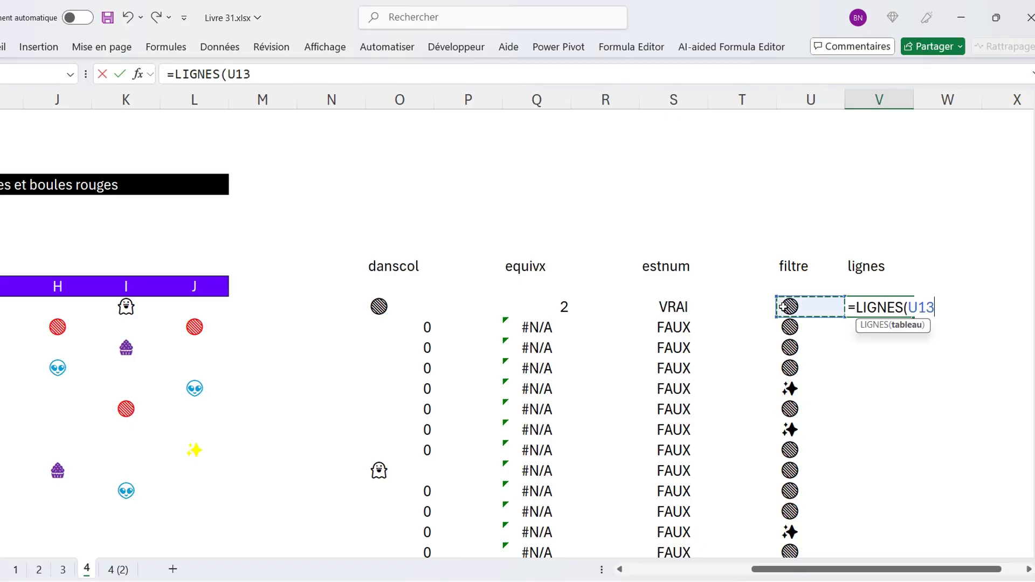
text(#)
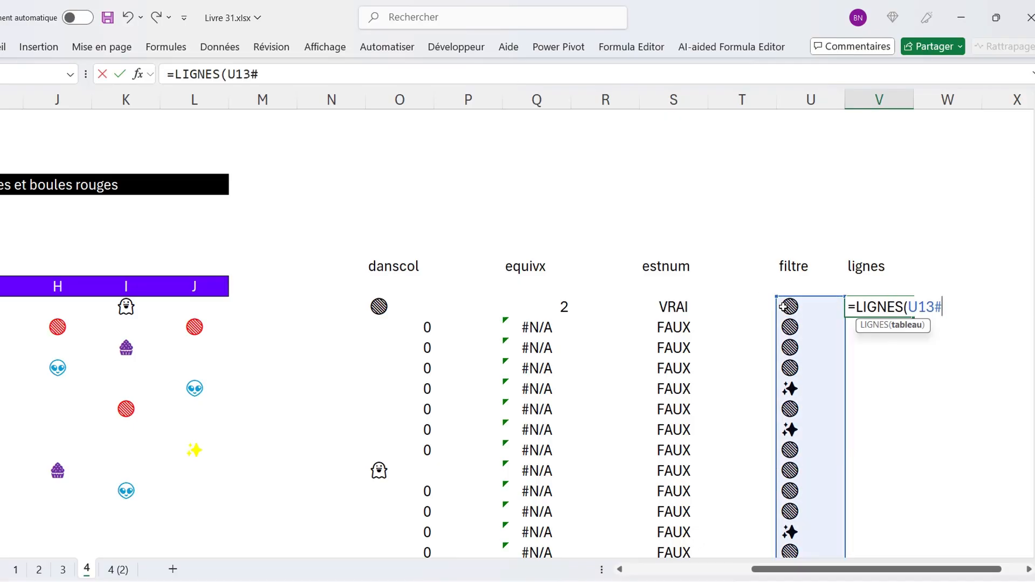
text())
key(Return)
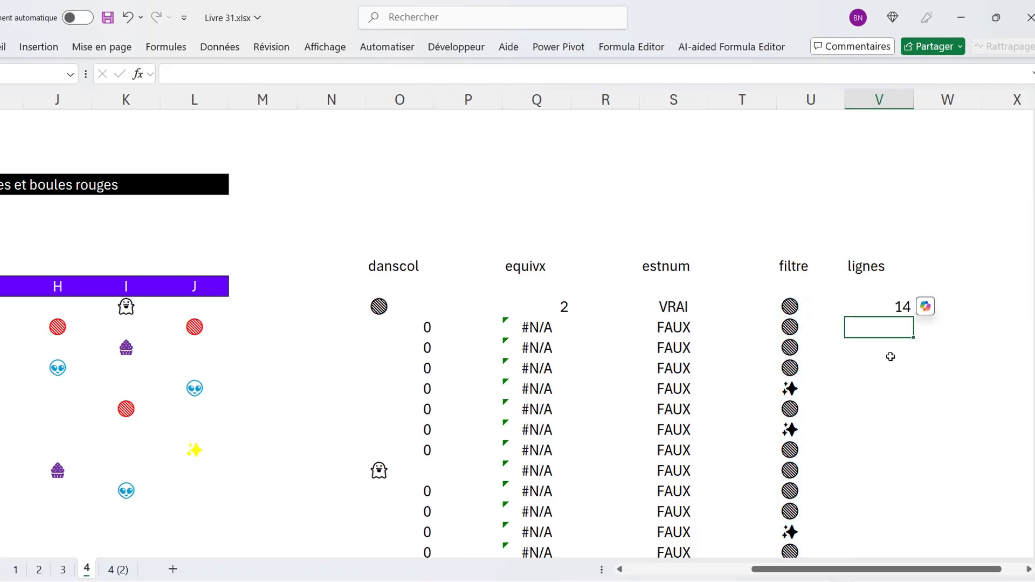
click(897, 312)
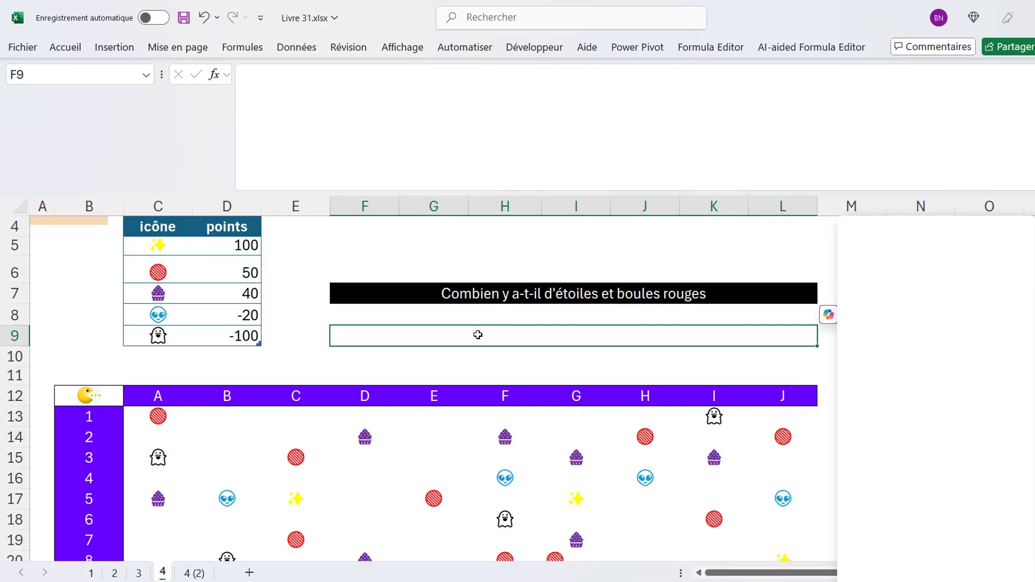
- In F9, start a multi-line LET formula that defines donnees as DANSCOL(C13:L22)
text(=)
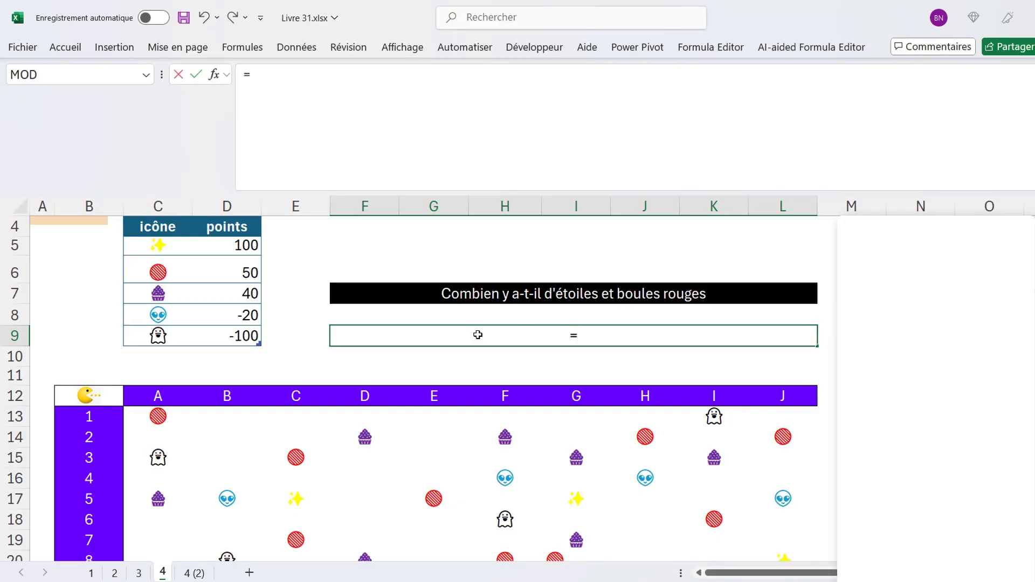
click(282, 74)
text(LET)
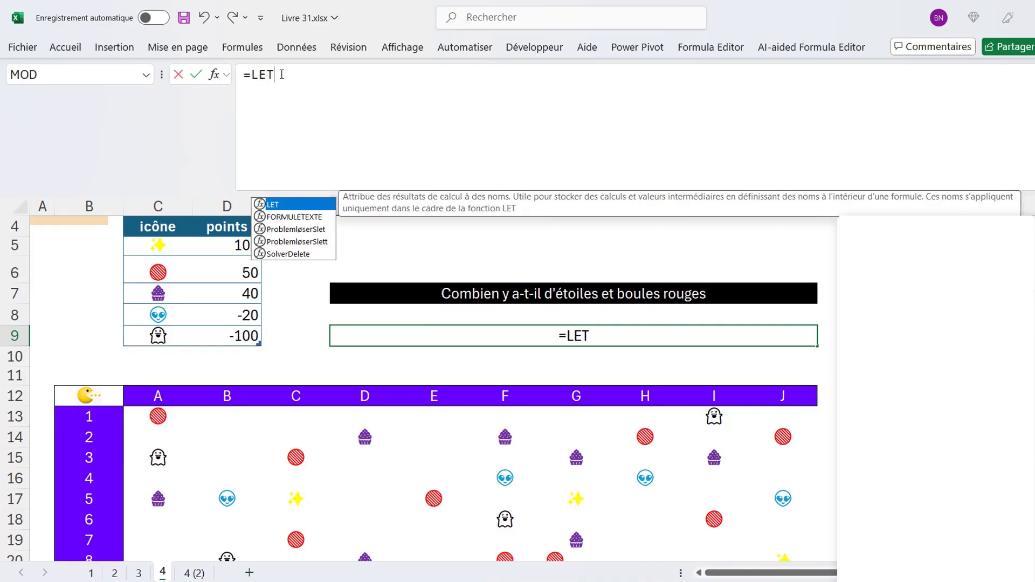
key(Tab)
key(alt+Return)
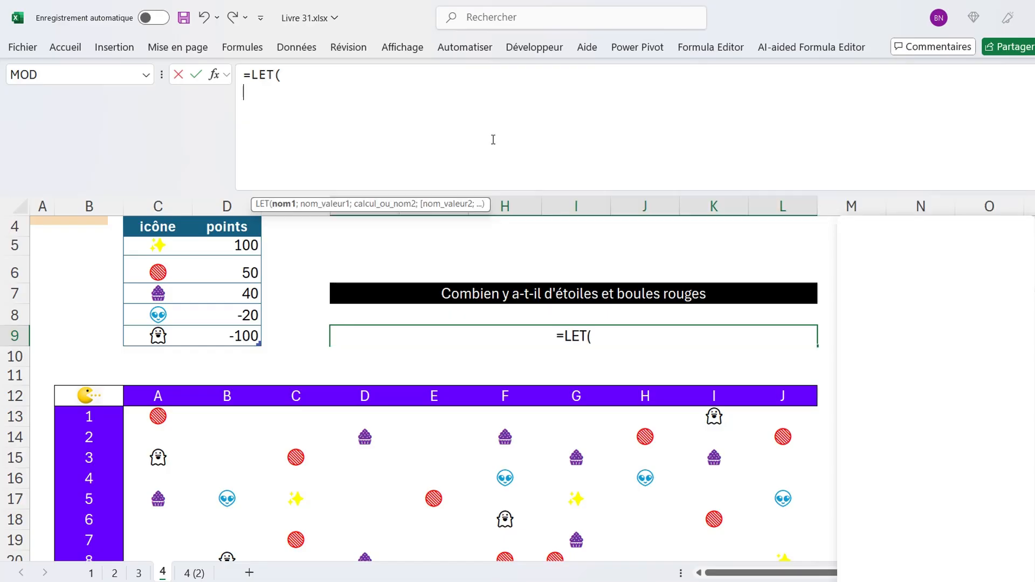
text(donnees;)
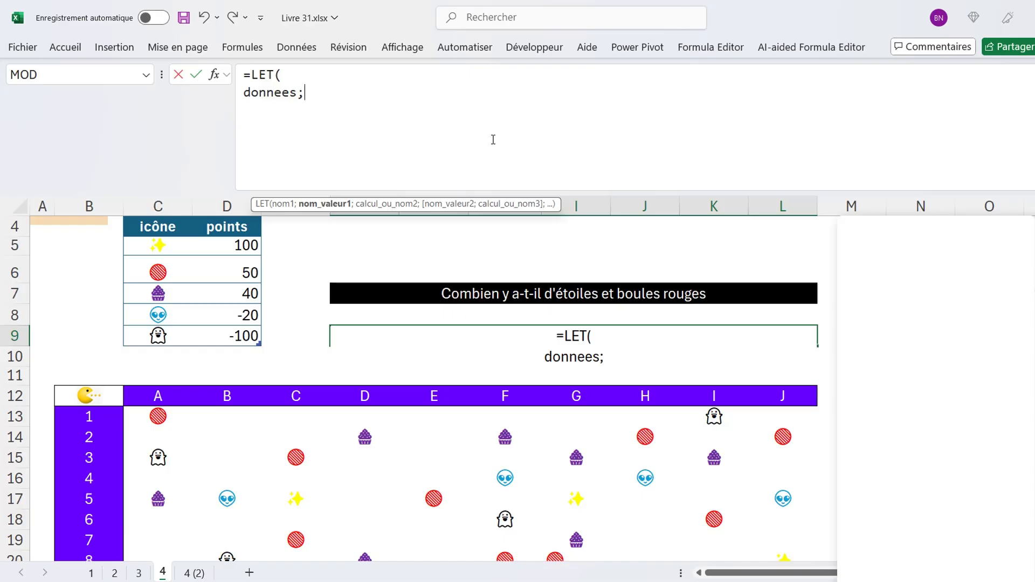
text(DAN)
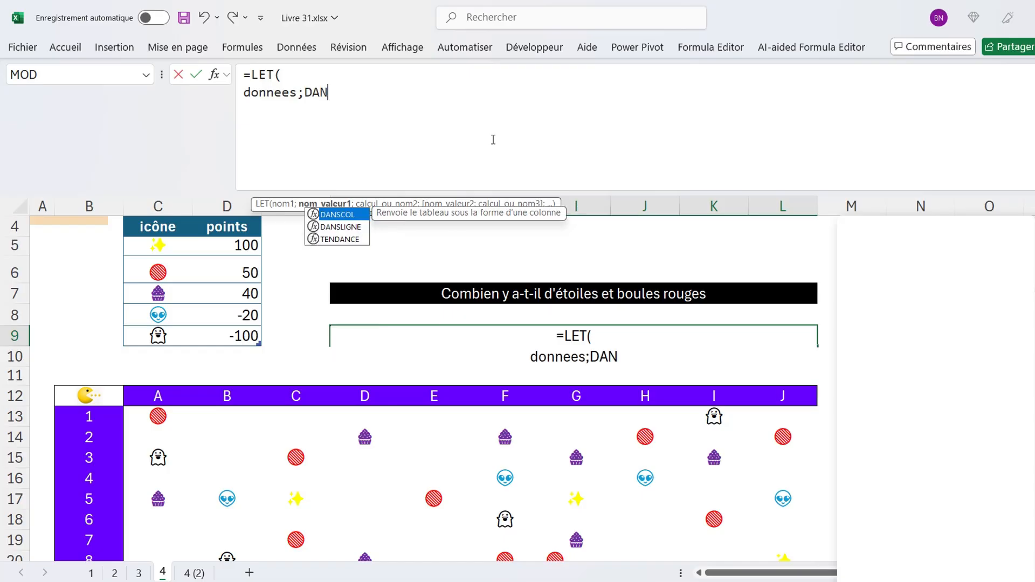
double_click(336, 216)
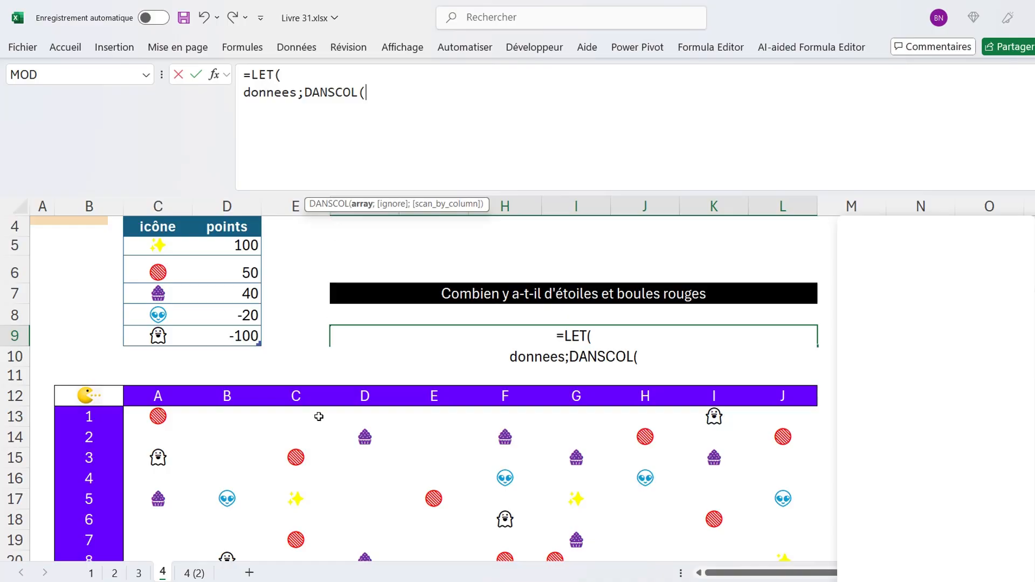
drag(177, 416, 781, 530)
scroll(437, 388, up, 2)
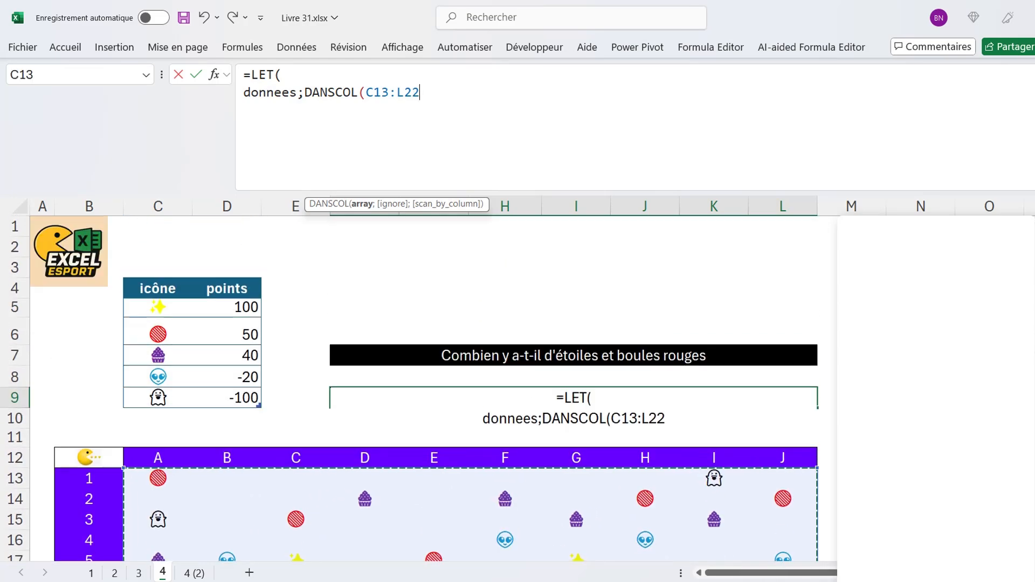
click(428, 92)
text())
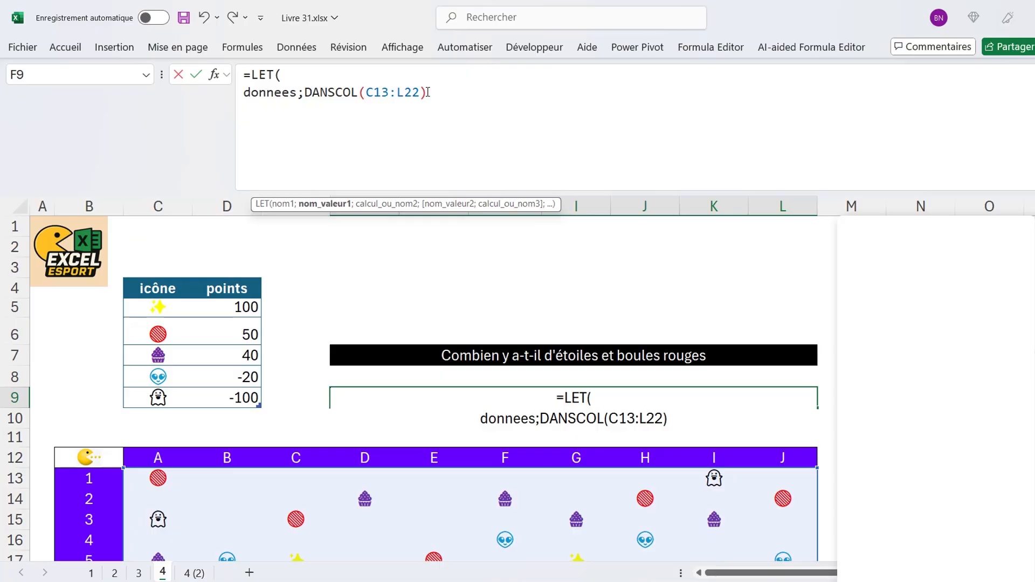
text(;)
key(alt+Return)
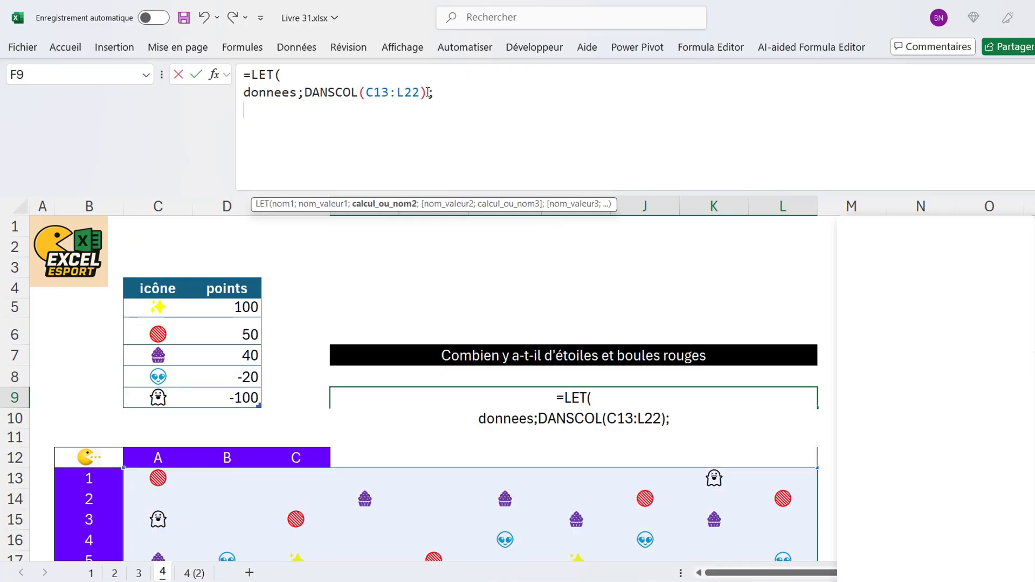
- Add the variable criteres to the LET formula, referring to the star and red ball icons in C5:C6
text(criteres;)
drag(179, 306, 180, 326)
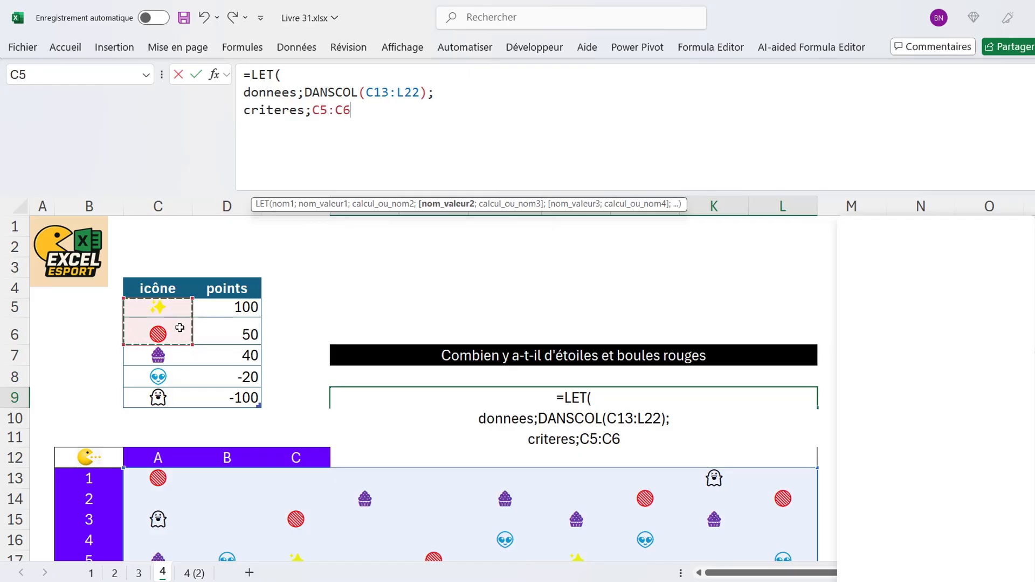
text(;)
key(alt+Return)
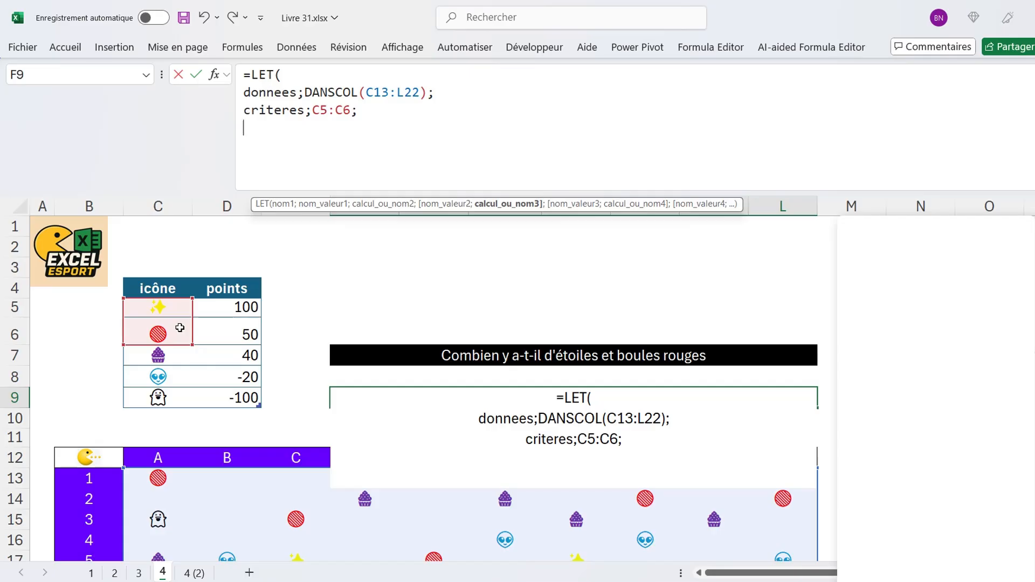
- Add the variable filtre to the LET formula, starting a FILTRE function with donnees as its array
text(filtre;fil)
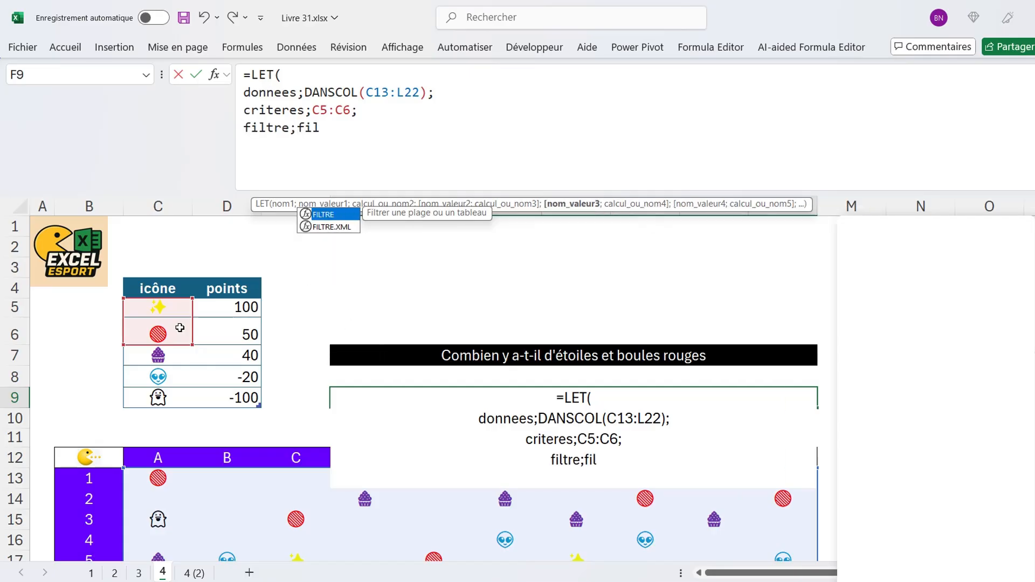
double_click(324, 215)
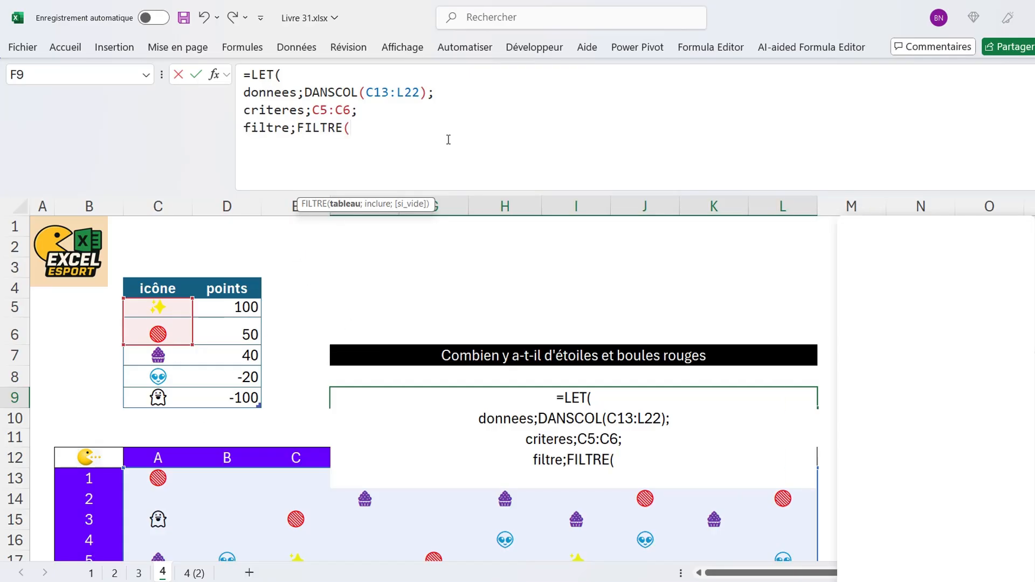
text(do)
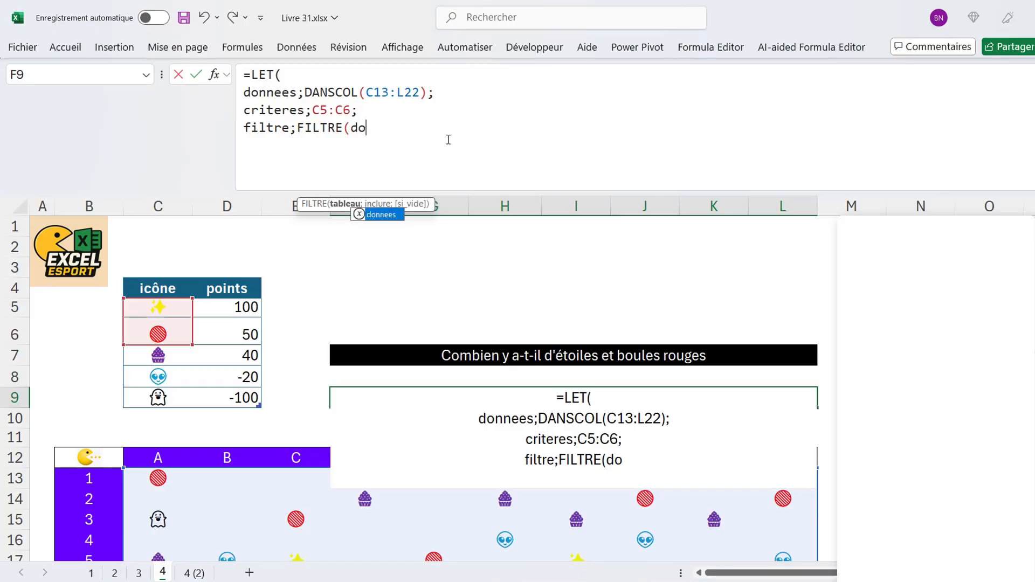
double_click(383, 216)
- Enter EQUIVX(donnees;criteres) as the include argument of the FILTRE function
text(;E)
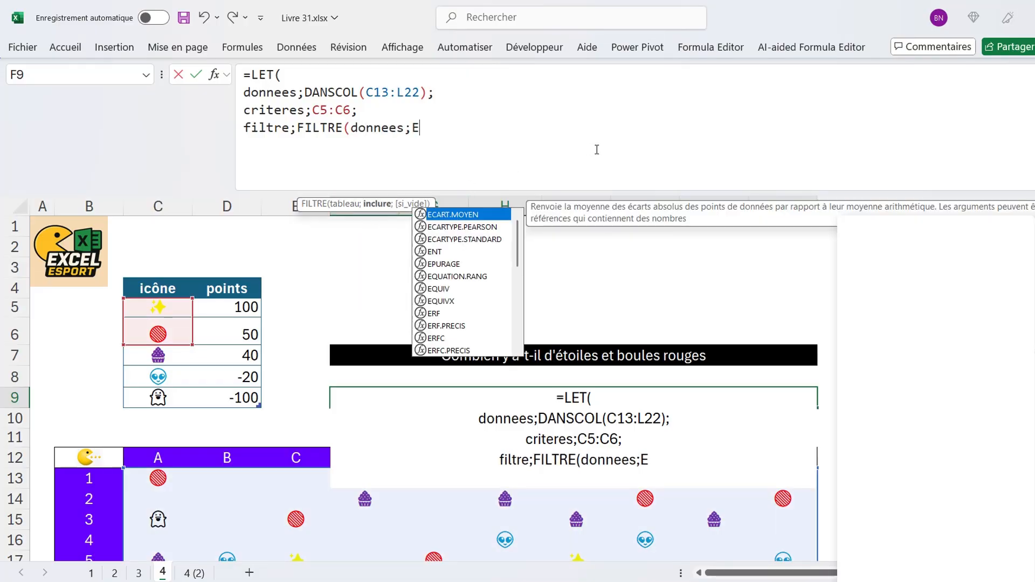
text(Q)
key(Down)
key(Down)
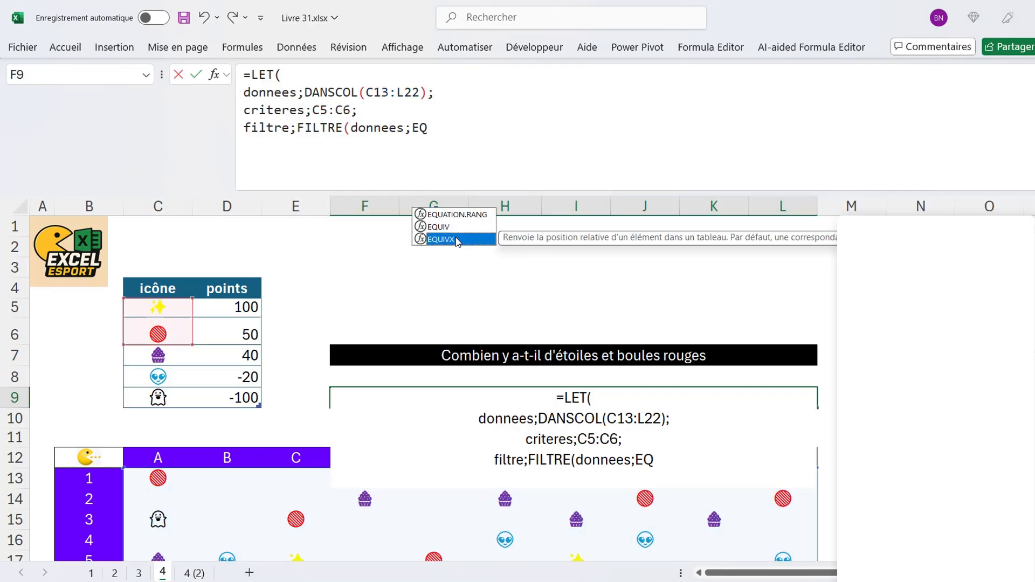
key(Tab)
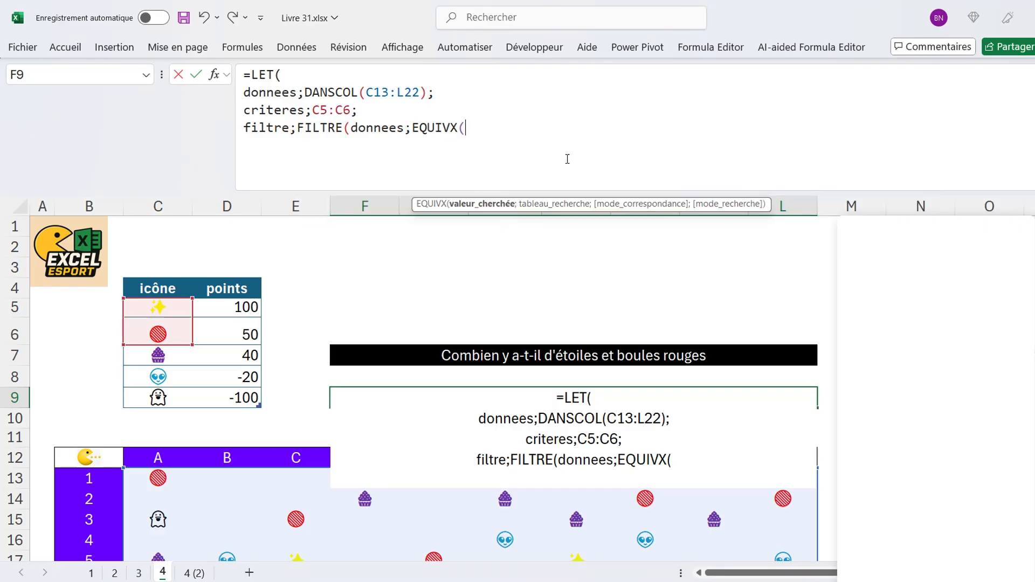
text(DO)
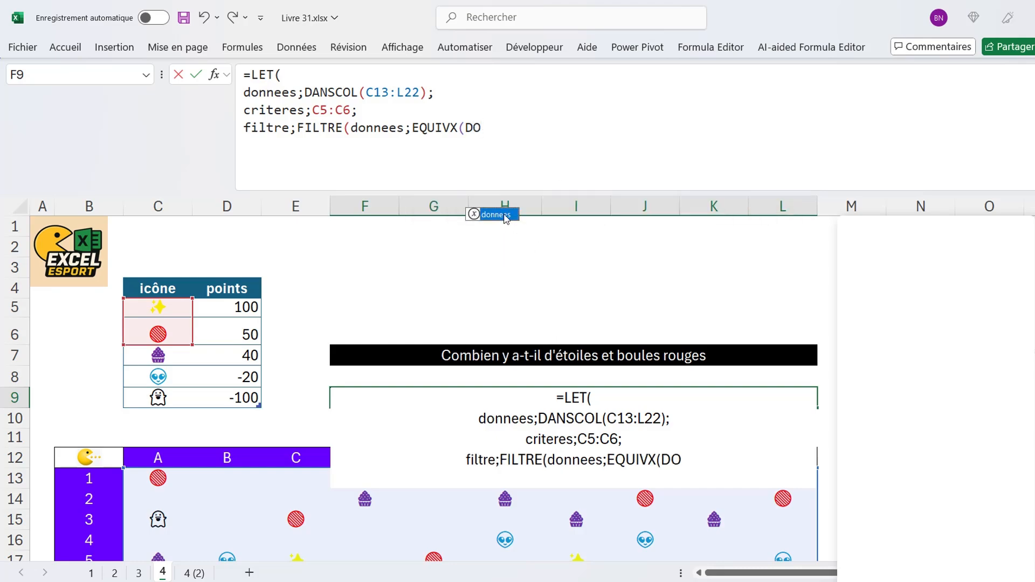
key(Tab)
text(;)
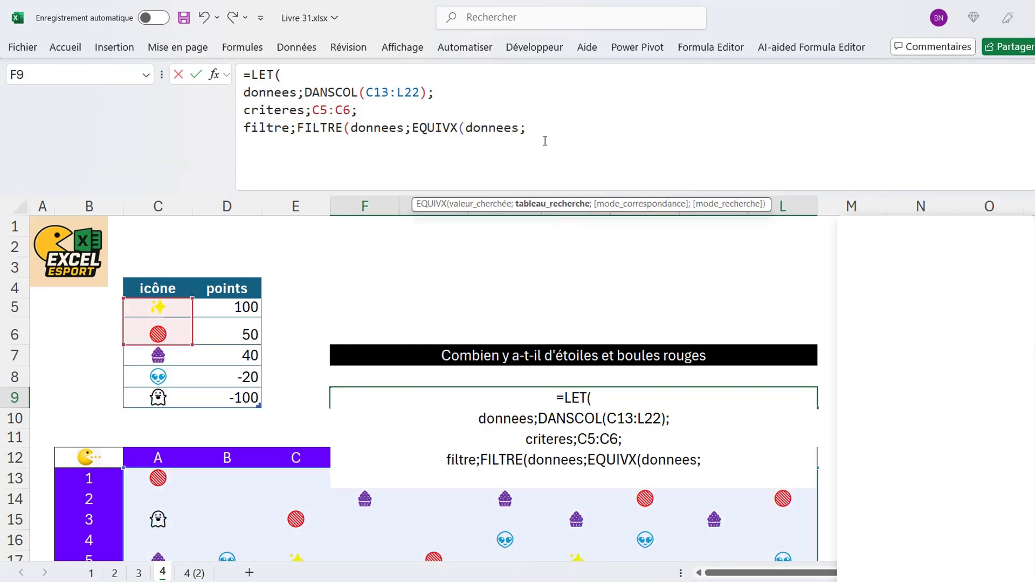
text(cr)
key(Tab)
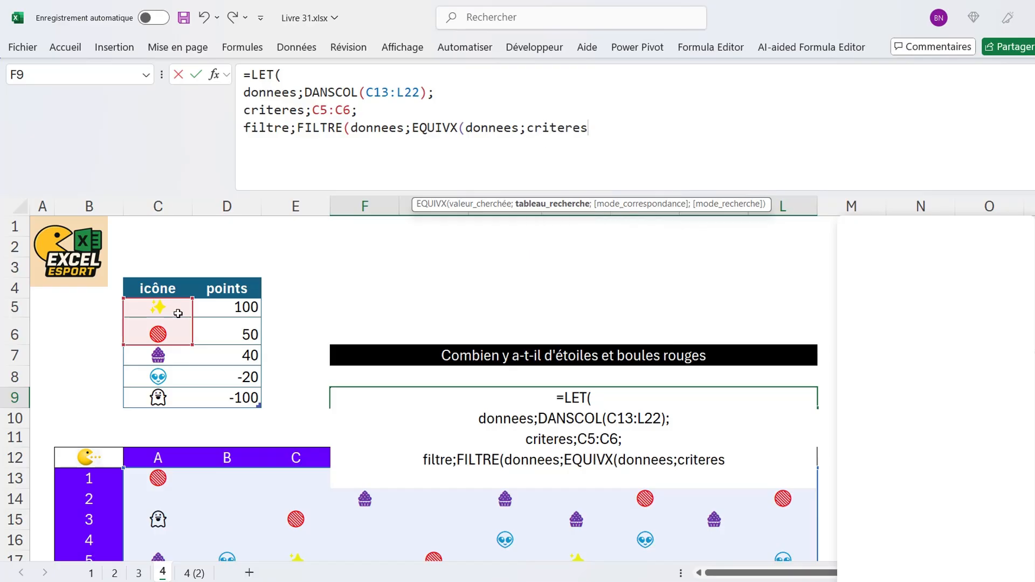
text())
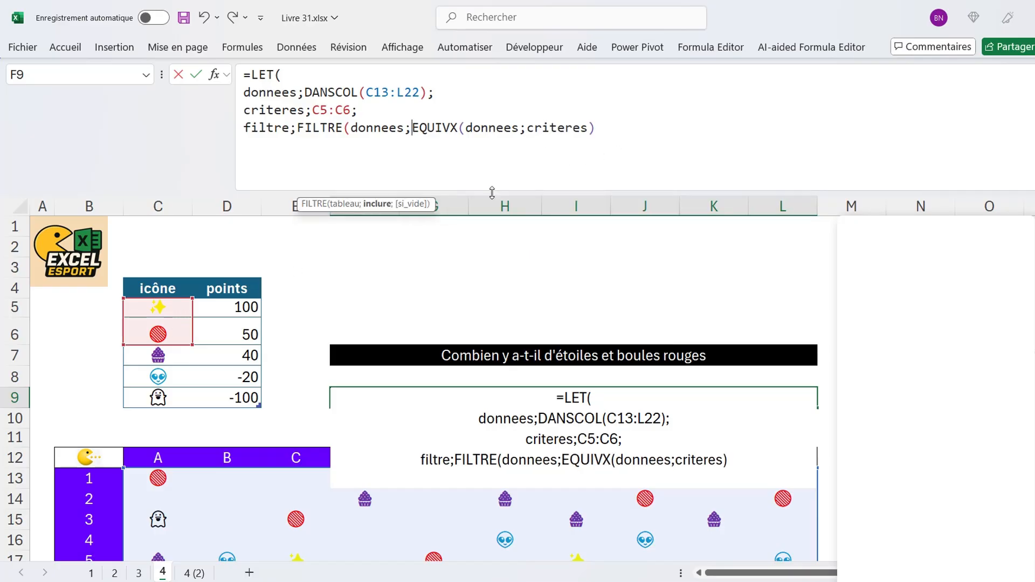
- Wrap the EQUIVX expression in ESTNUM, close the FILTRE function and continue the LET formula on a new line
text(ESTN)
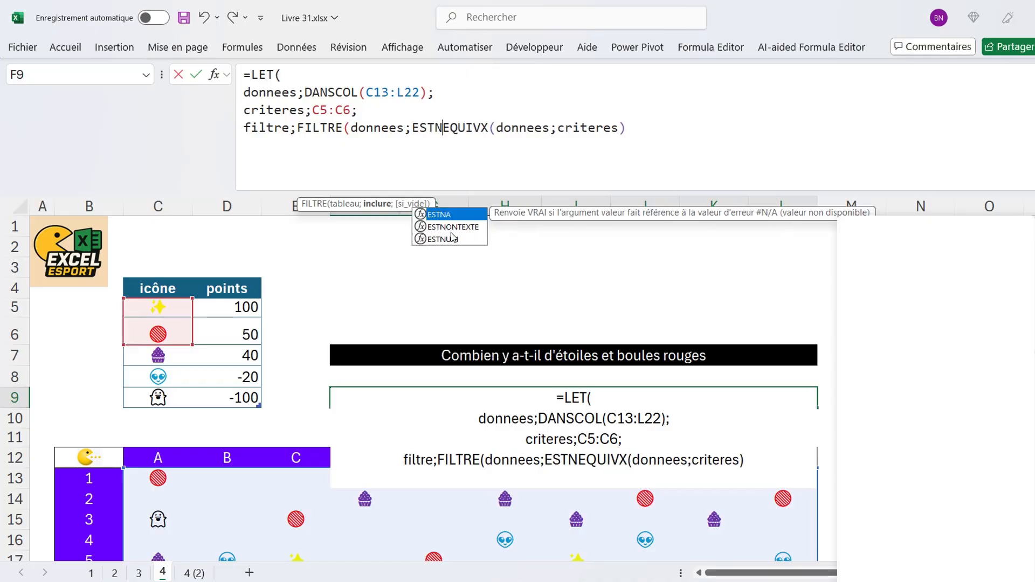
double_click(443, 239)
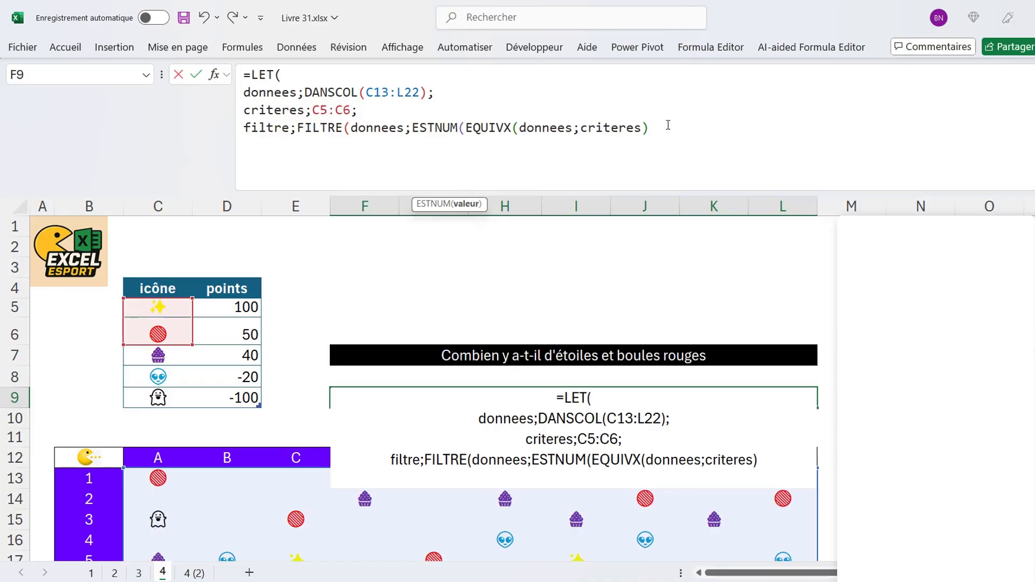
text())
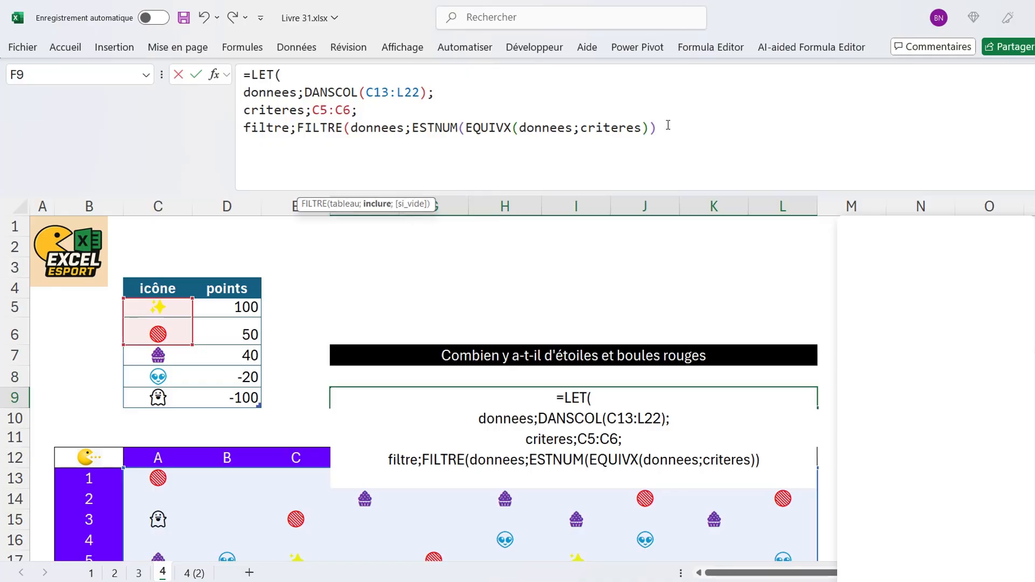
text(); )
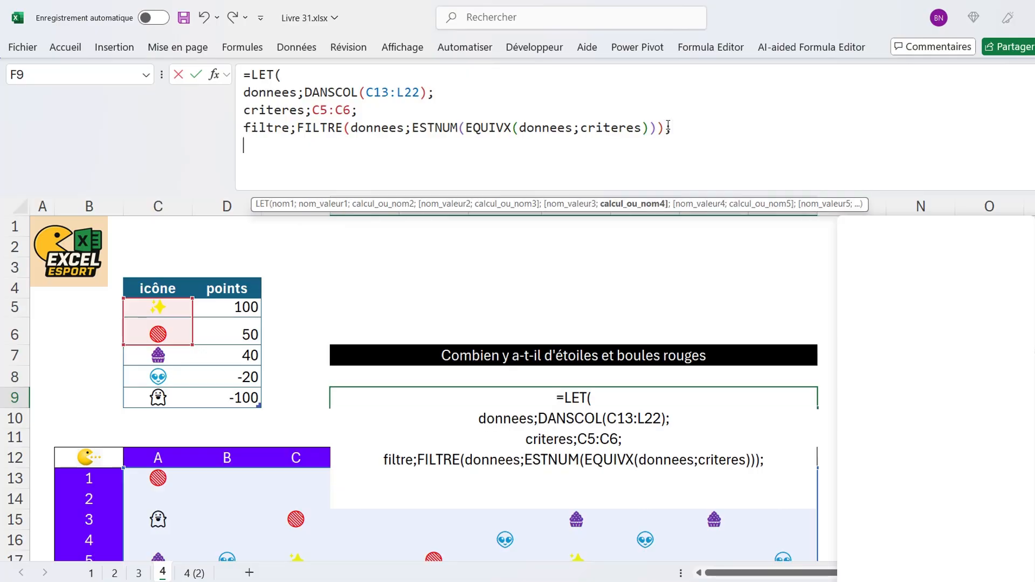
- Finish the LET formula in F9 with LIGNES(filtre) as its result and reselect the cell
text(LI)
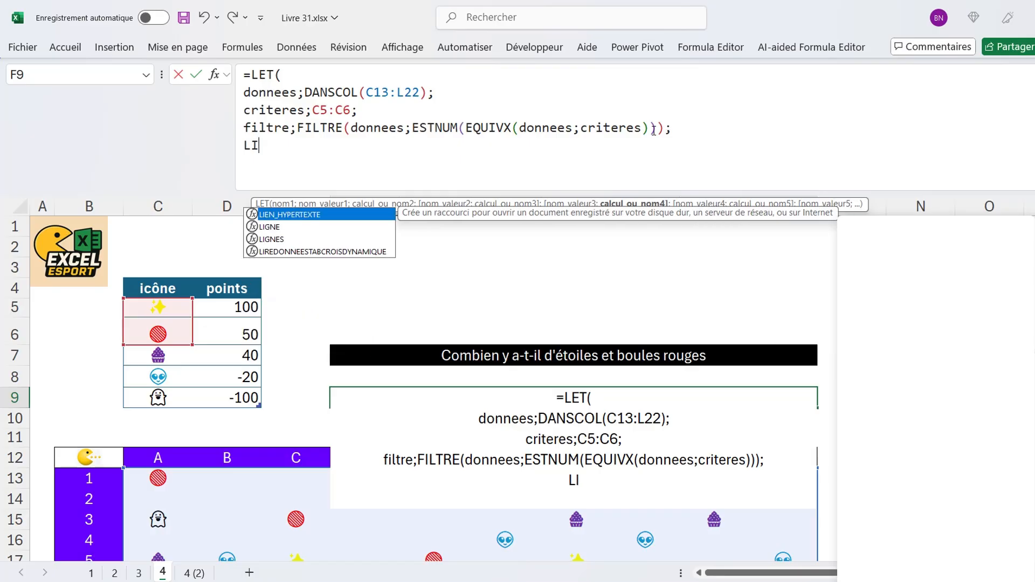
double_click(298, 239)
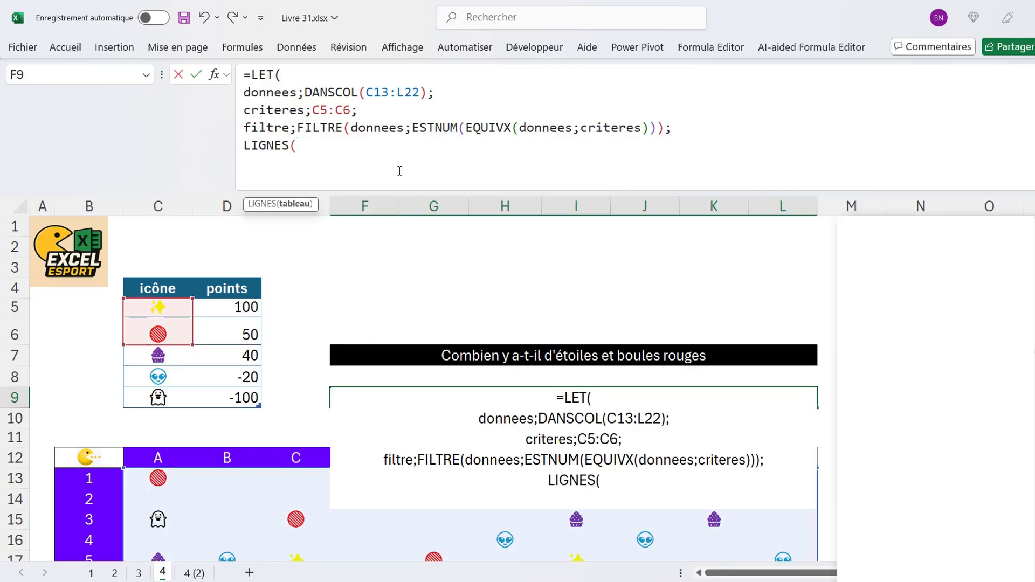
text(FIL)
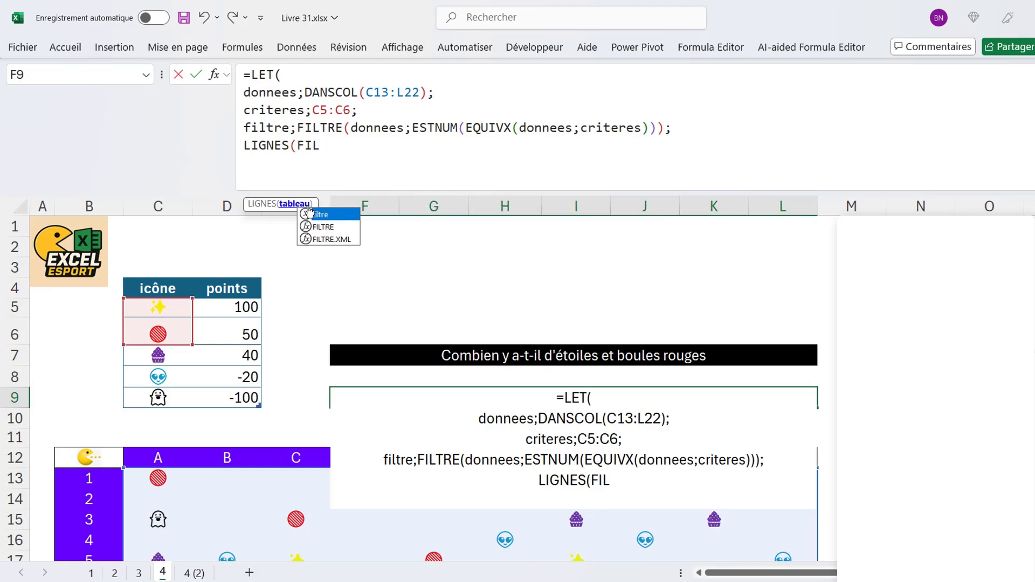
double_click(309, 214)
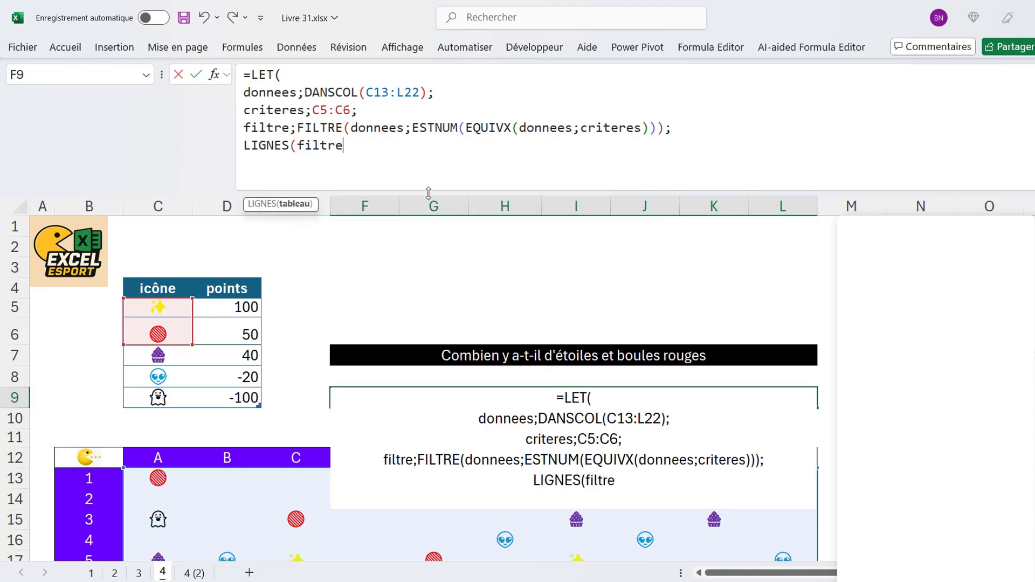
text()))
key(Return)
click(624, 400)
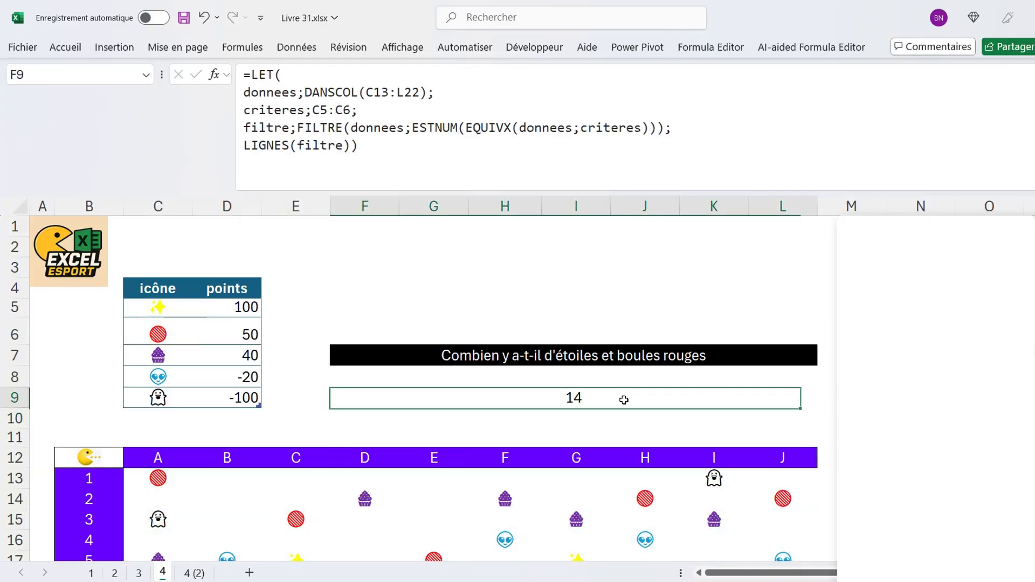